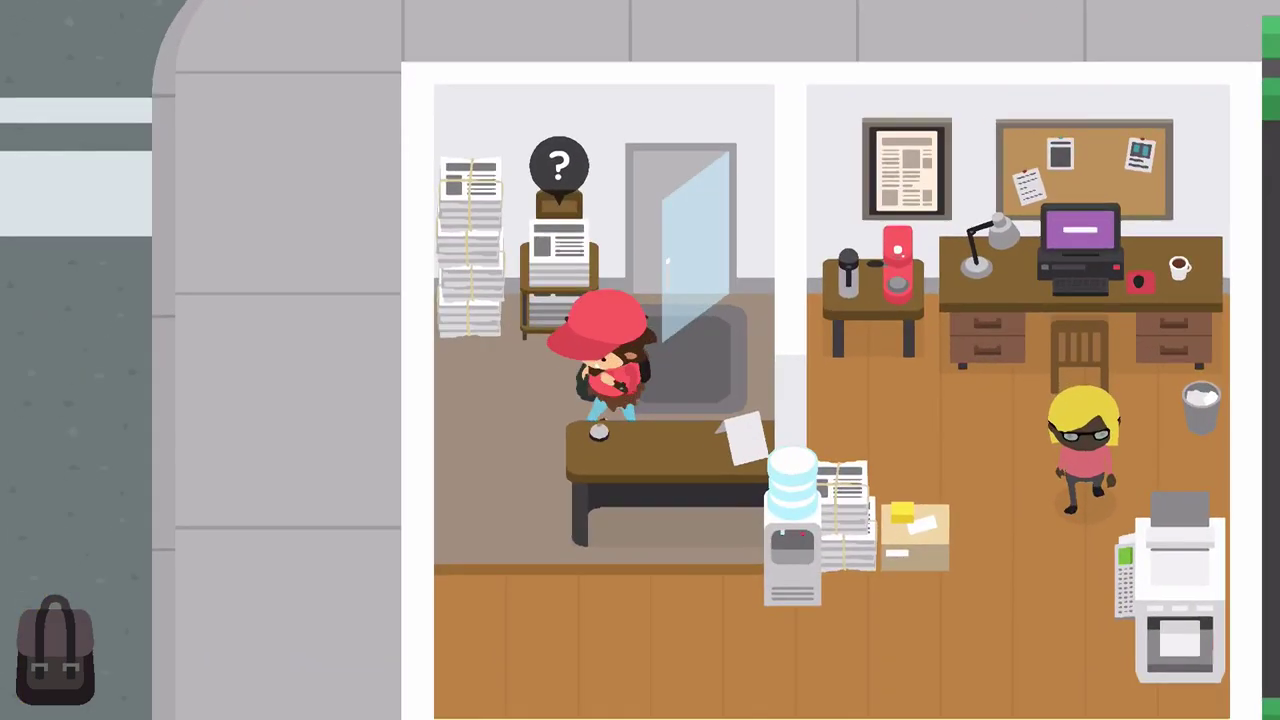
- Check the Options/Stats book from the backpack, then close it to resume play
{"action": "key", "text": "i"}
{"action": "key", "text": "Return"}
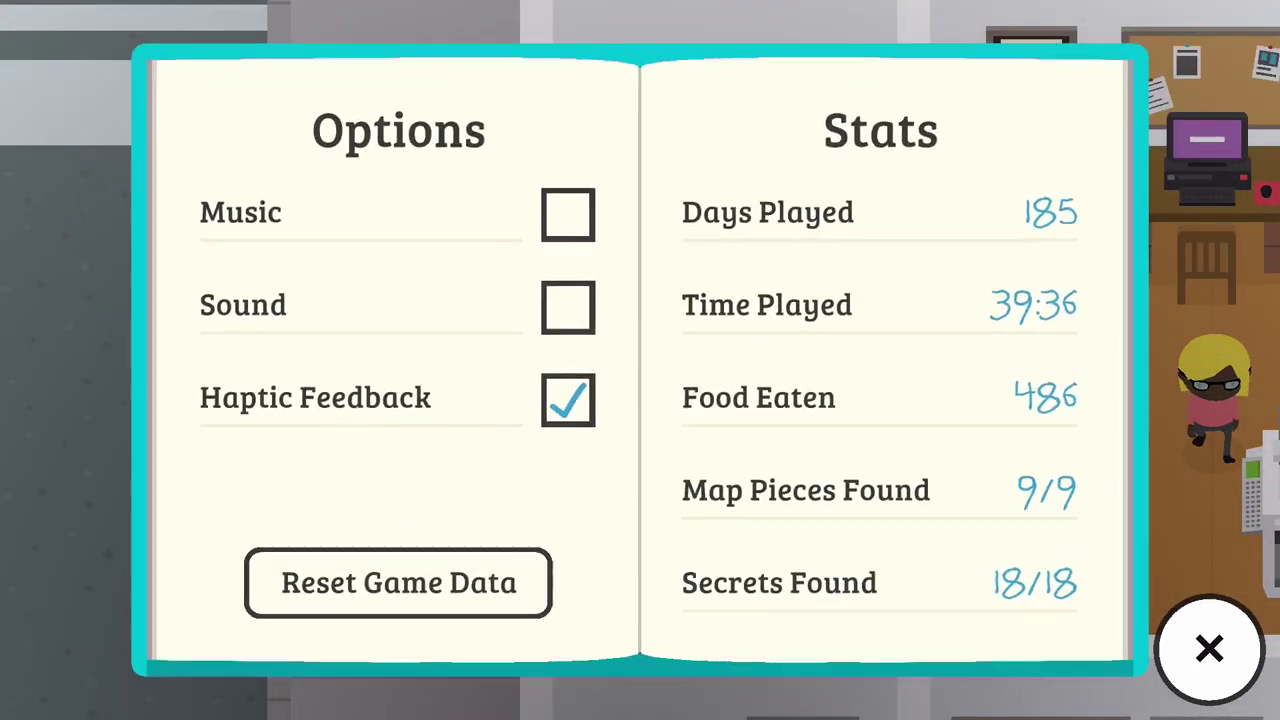
{"action": "key", "text": "Escape"}
{"action": "key", "text": "Escape"}
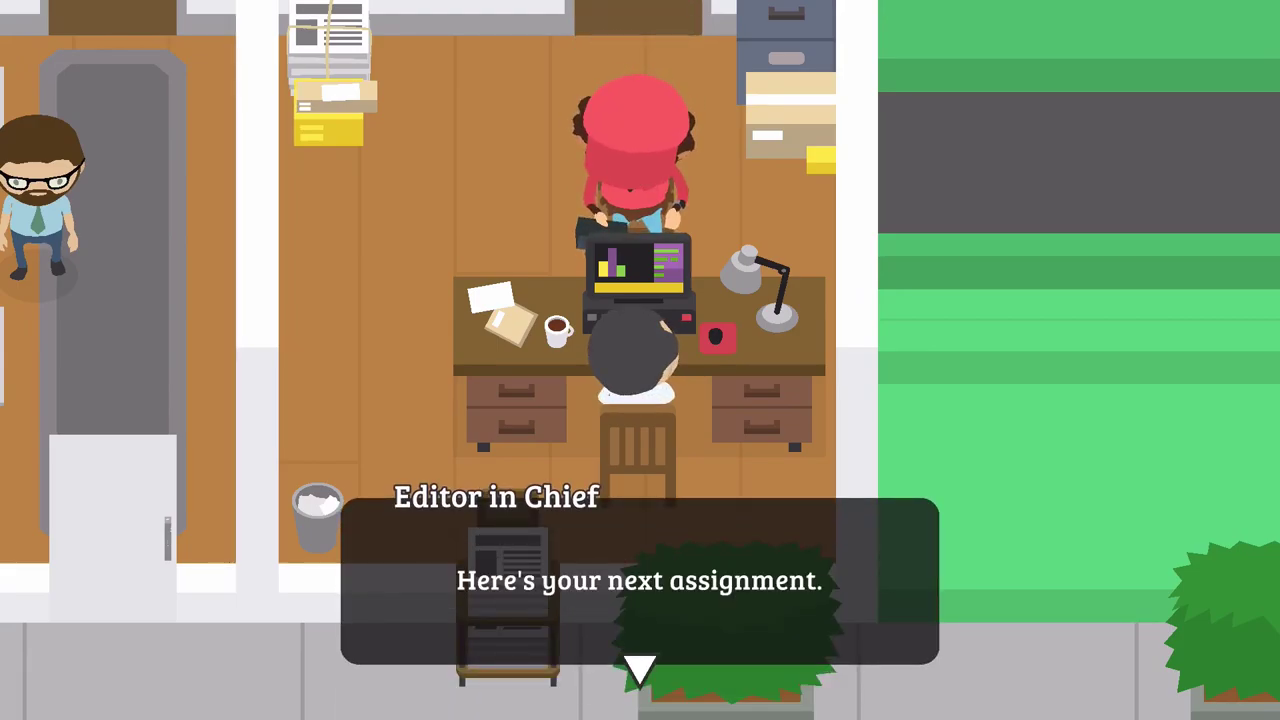
- Dismiss the editor's dialogue and the new request notice, then leave the office
{"action": "key", "text": "Return"}
{"action": "key", "text": "Up"}
{"action": "key", "text": "Up"}
{"action": "key", "text": "Up"}
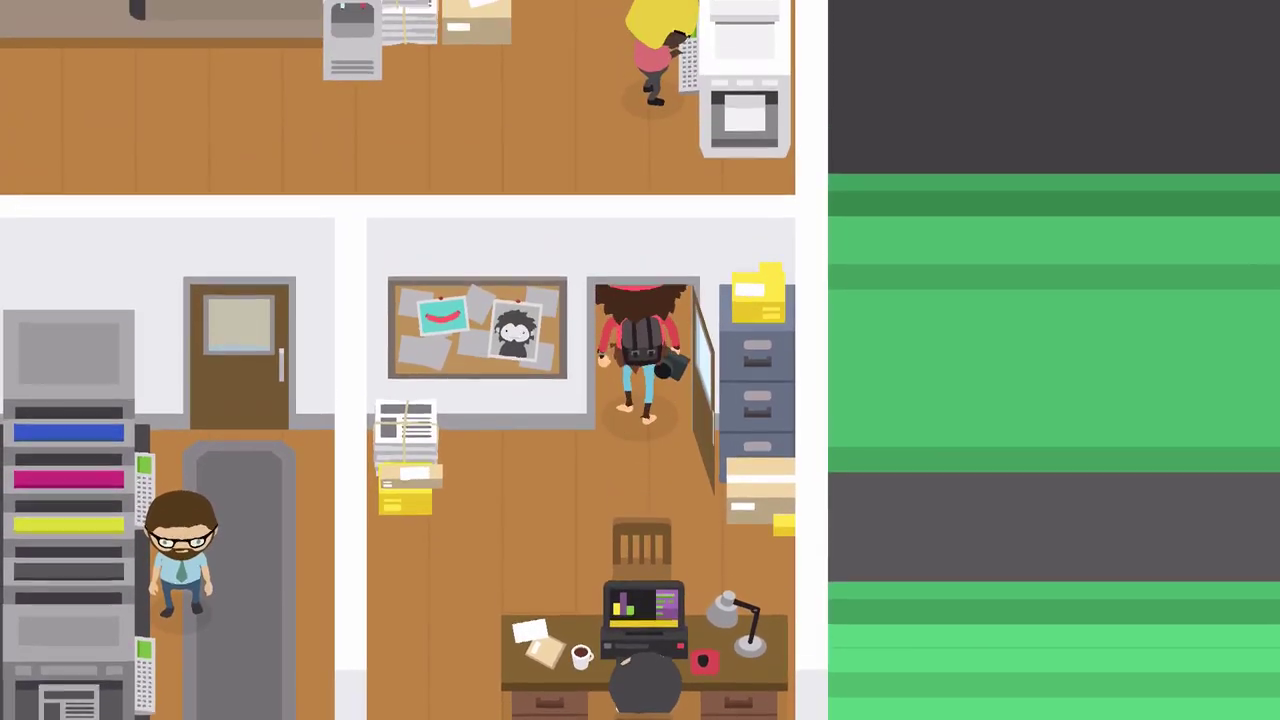
{"action": "key", "text": "Return"}
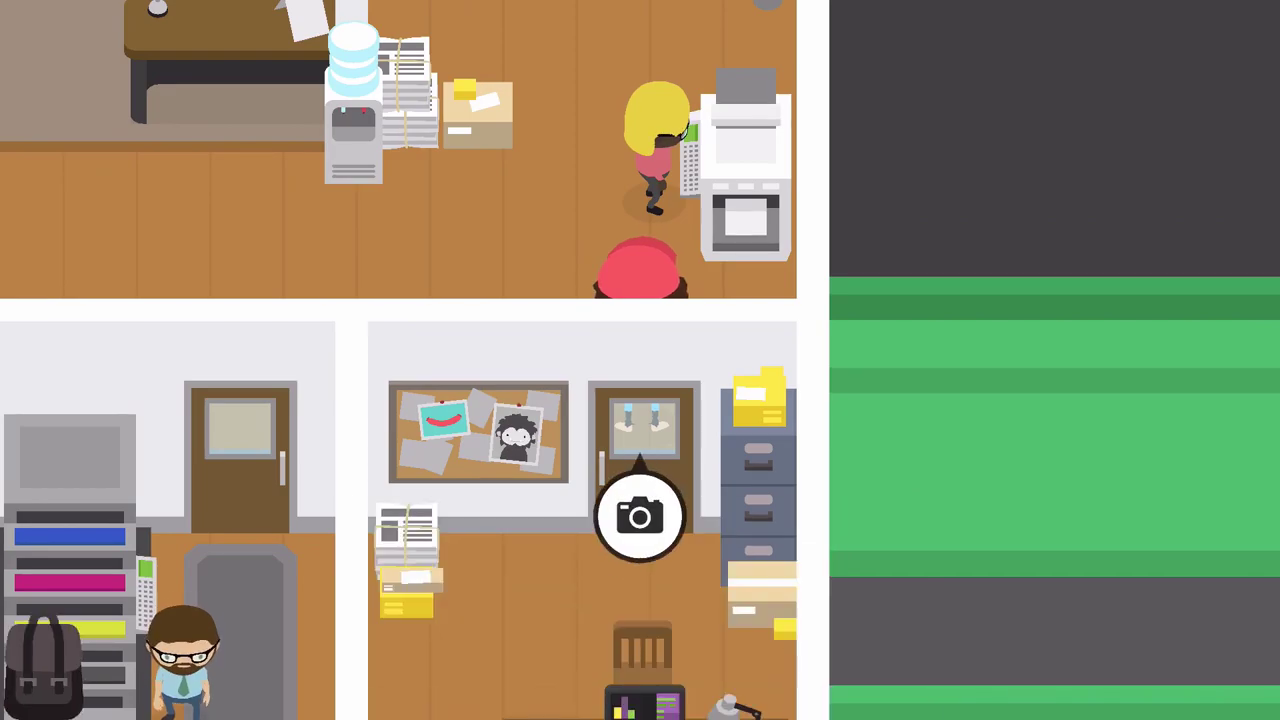
{"action": "key", "text": "Up"}
{"action": "key", "text": "Up"}
{"action": "key", "text": "Left"}
{"action": "key", "text": "Left"}
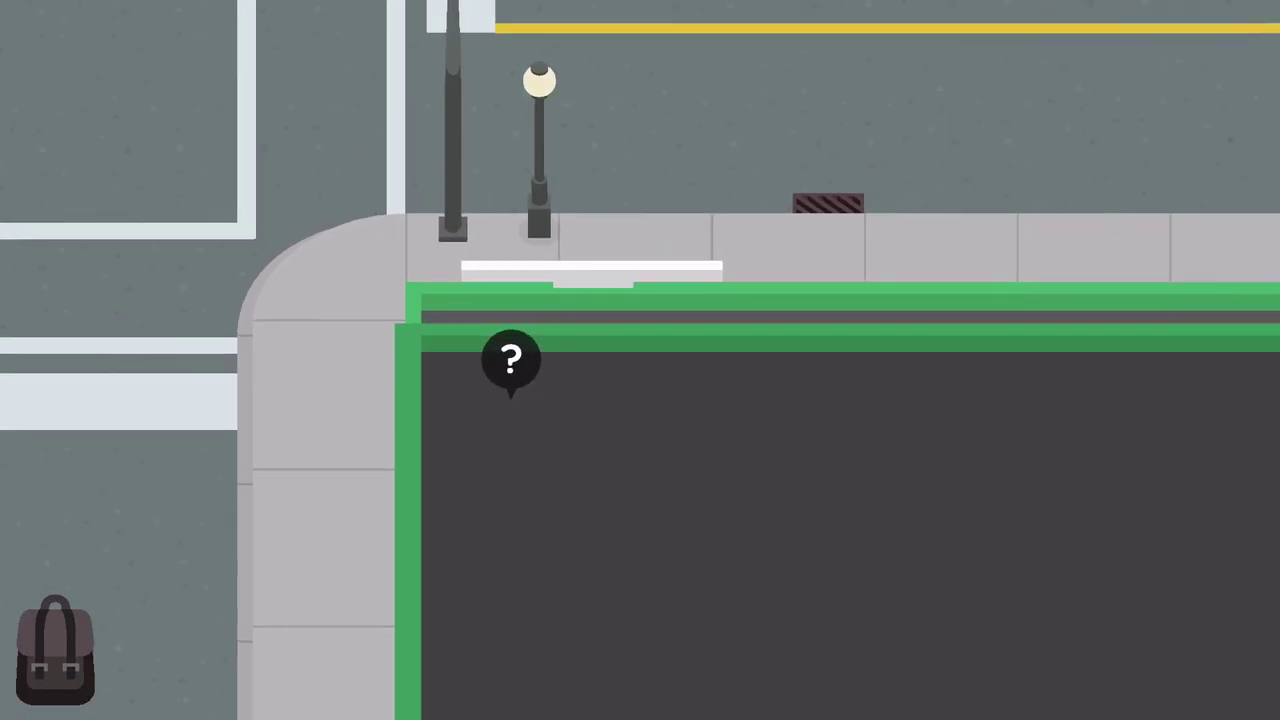
- Read the ranger-and-bush request in the Photo Album, then open the Sasquatch Valley map
{"action": "key", "text": "Tab"}
{"action": "key", "text": "Return"}
{"action": "key", "text": "Return"}
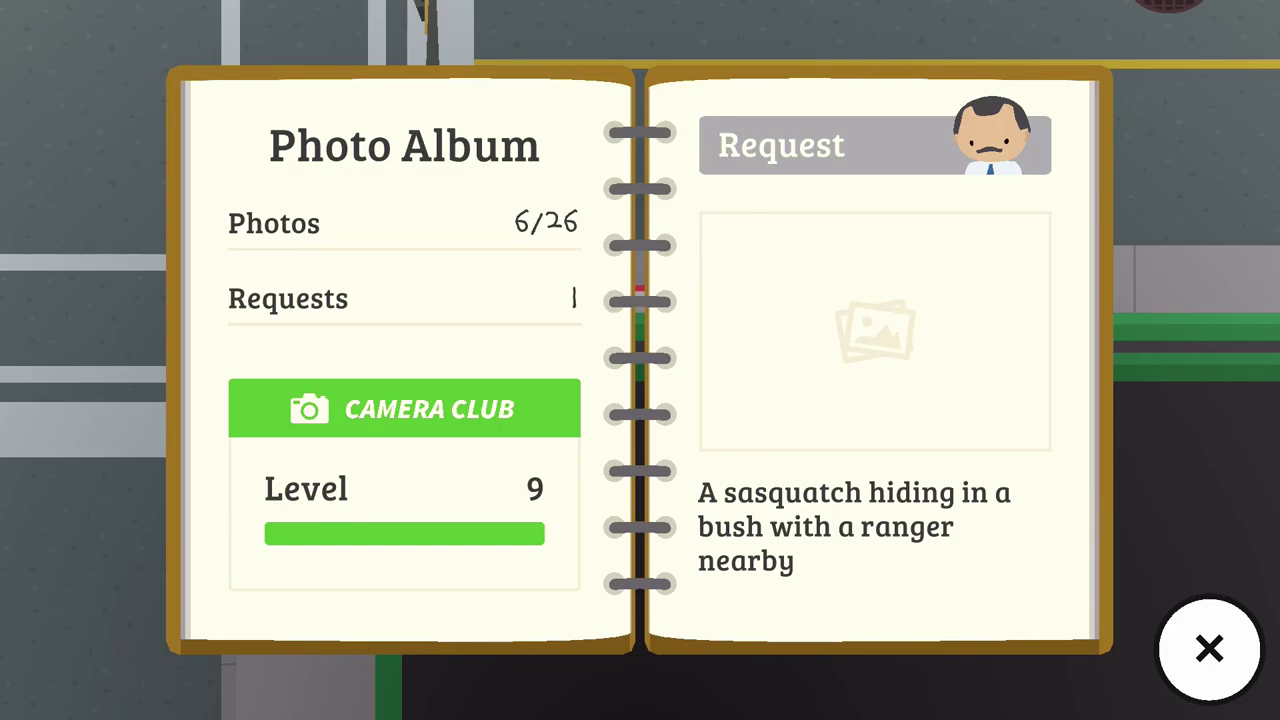
{"action": "key", "text": "Escape"}
{"action": "key", "text": "Escape"}
{"action": "key", "text": "Return"}
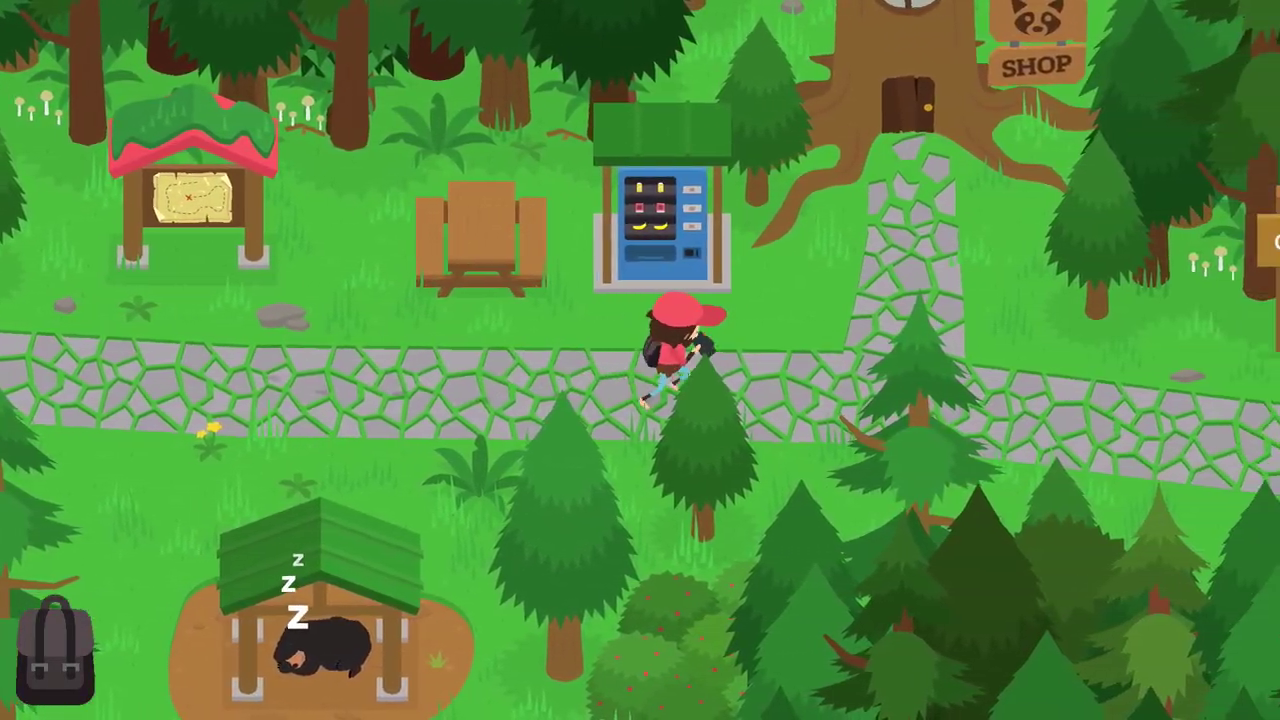
- Walk hidden in a bush across the bridge, past sign C and the map kiosk, to the ranger's cabin
{"action": "key", "text": "Right"}
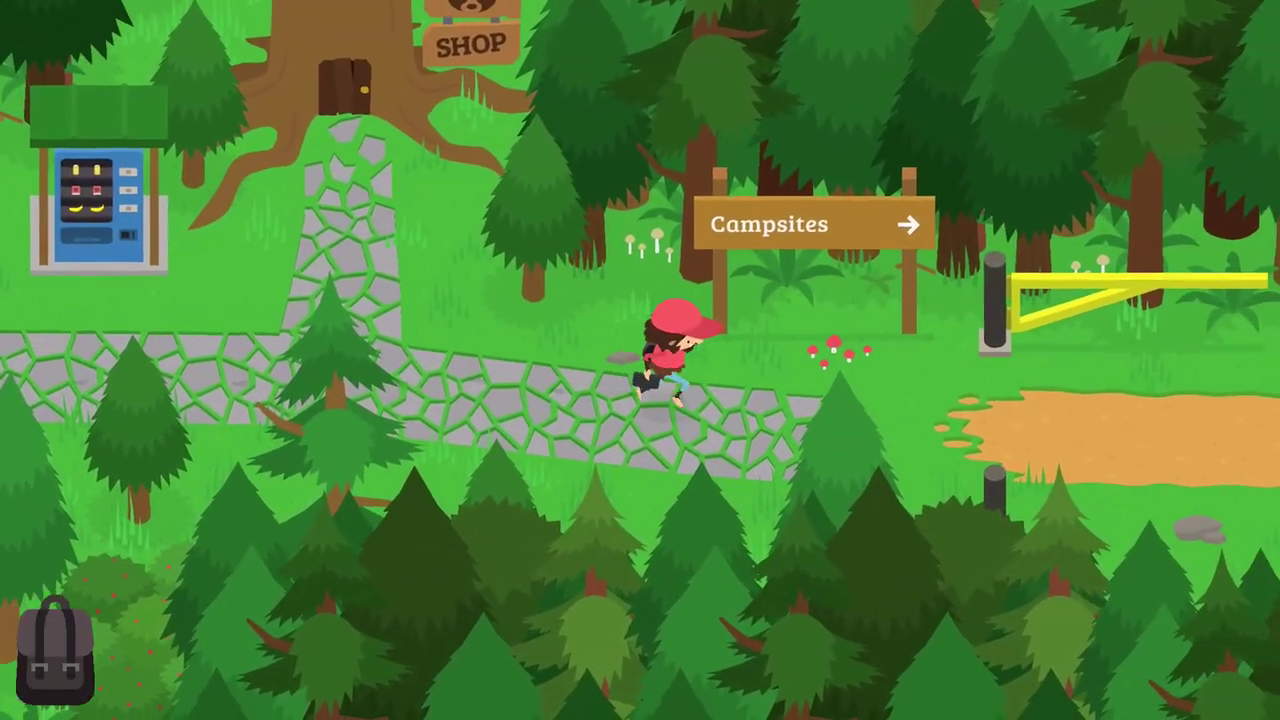
{"action": "key", "text": "Right"}
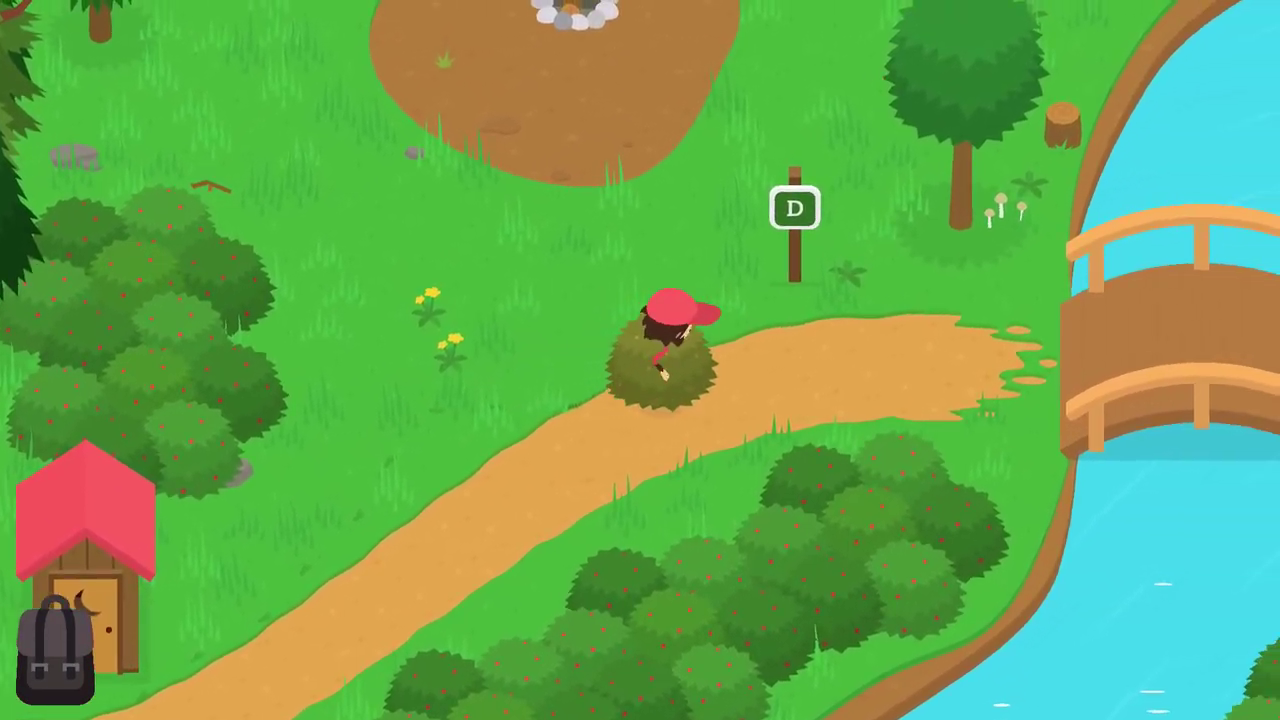
{"action": "key", "text": "Right"}
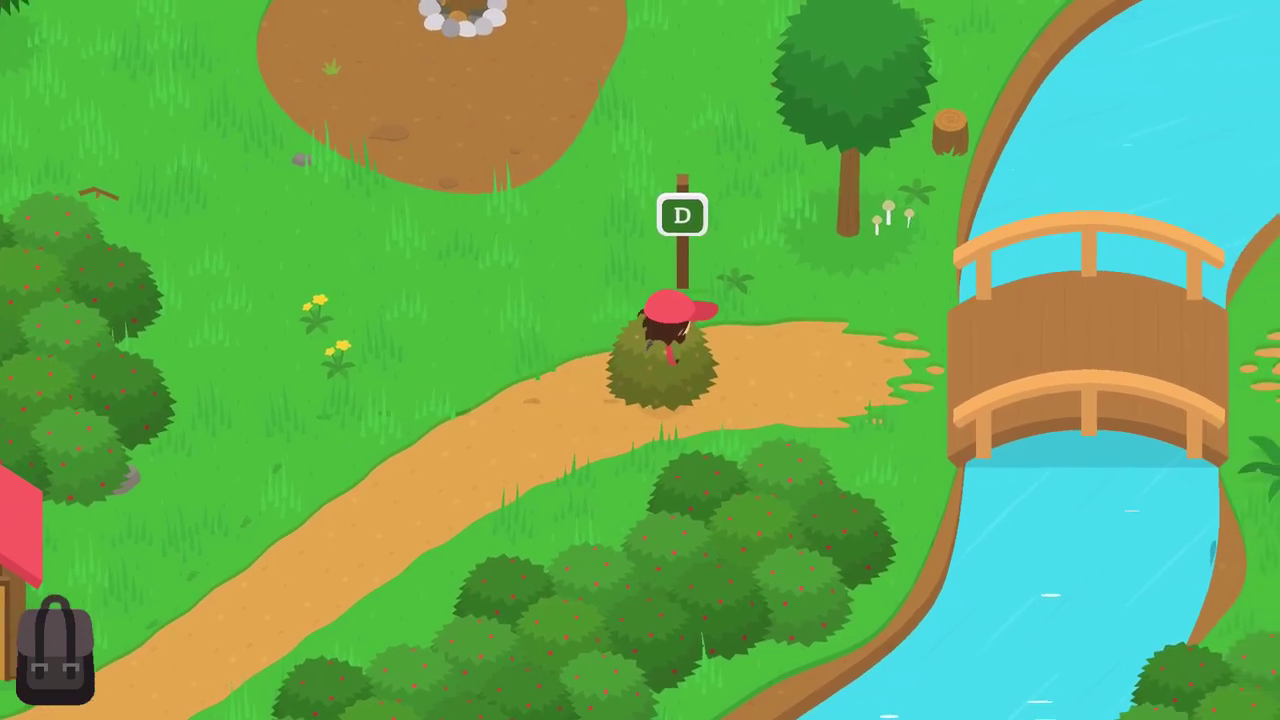
{"action": "key", "text": "Right"}
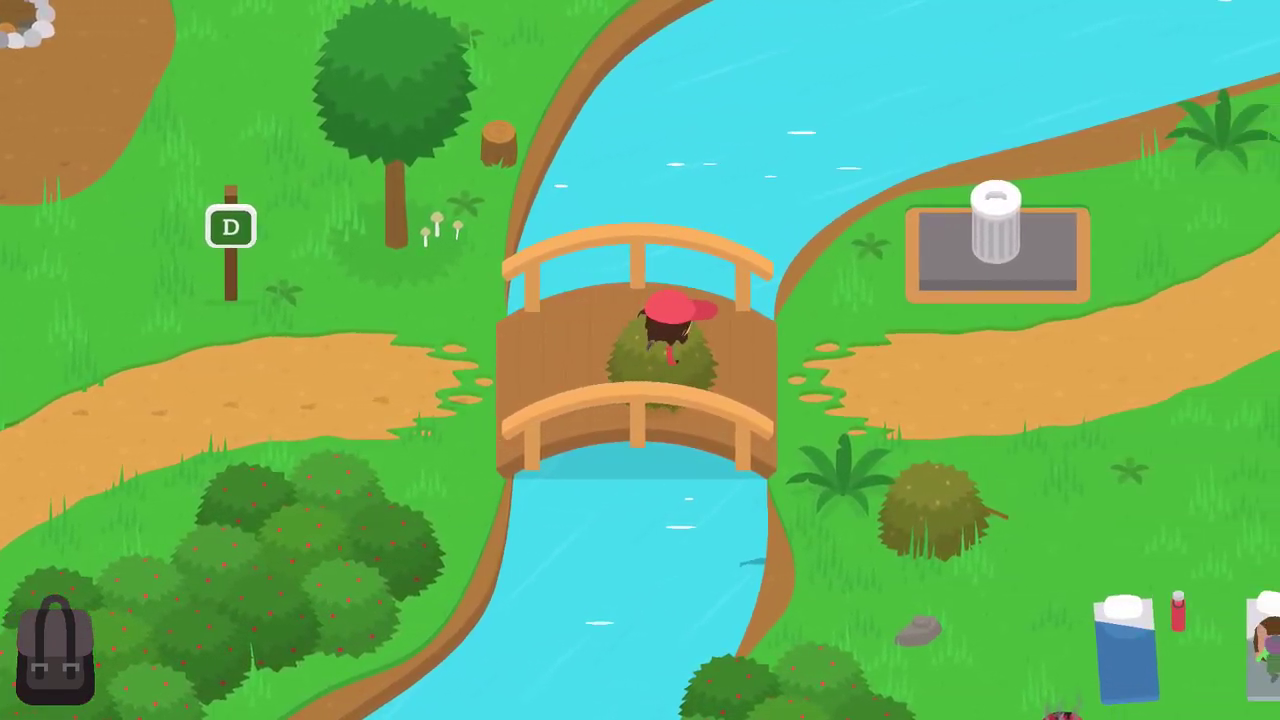
{"action": "key", "text": "Right"}
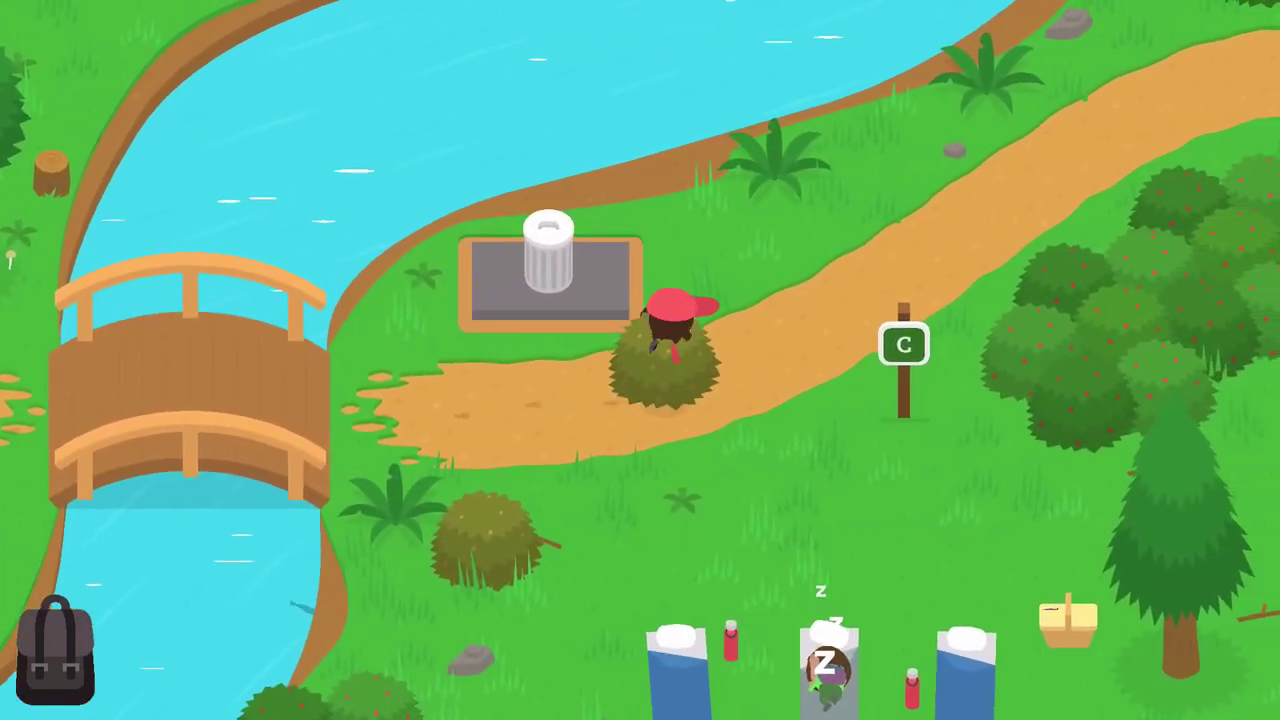
{"action": "key", "text": "Right"}
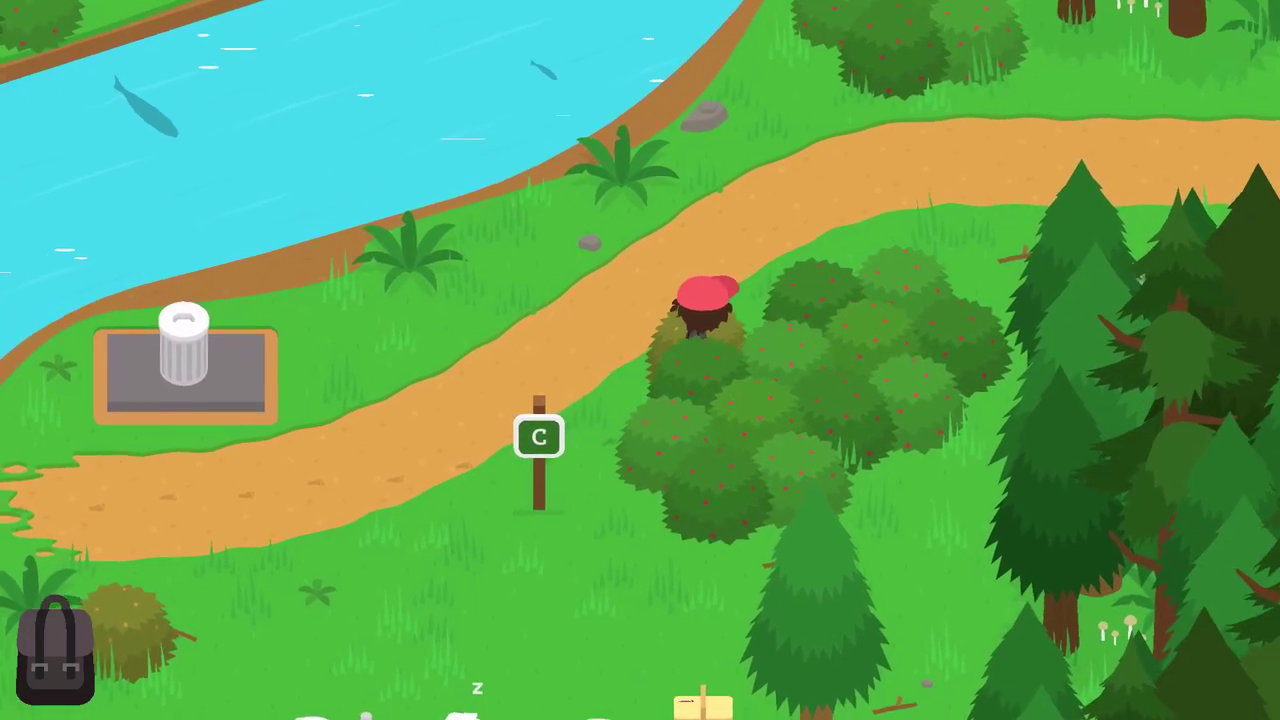
{"action": "key", "text": "Right"}
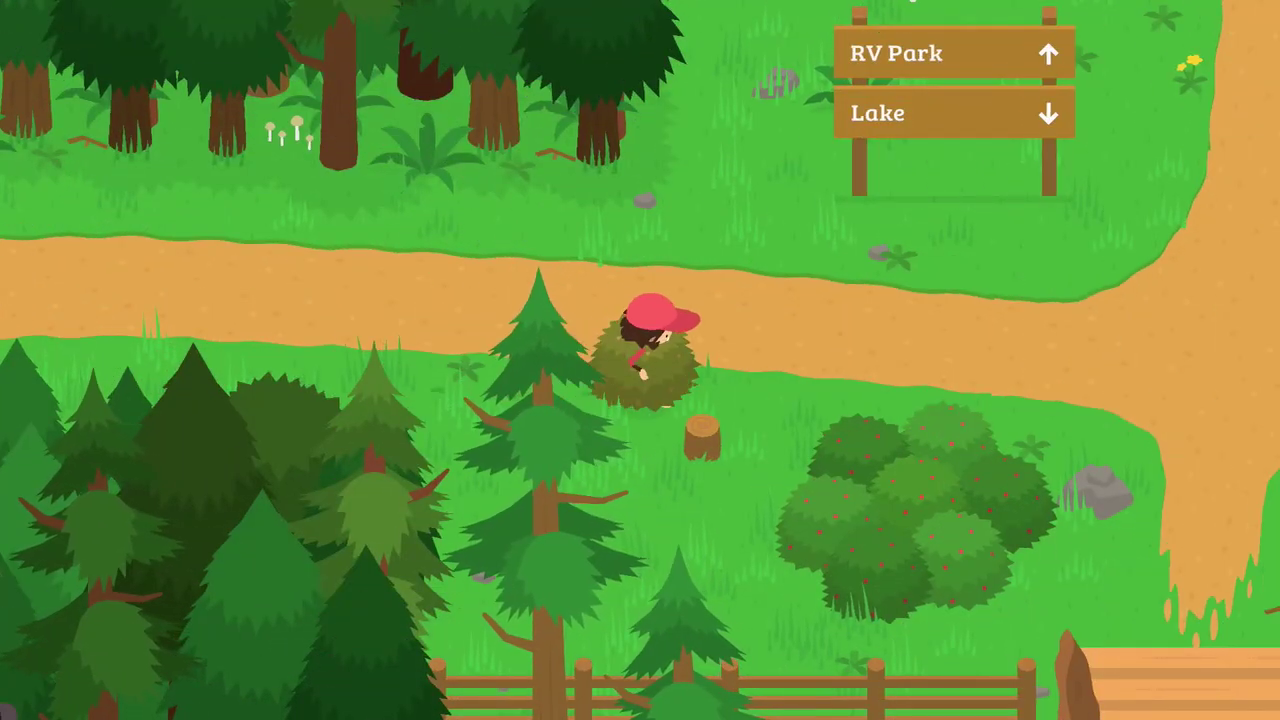
{"action": "key", "text": "Right"}
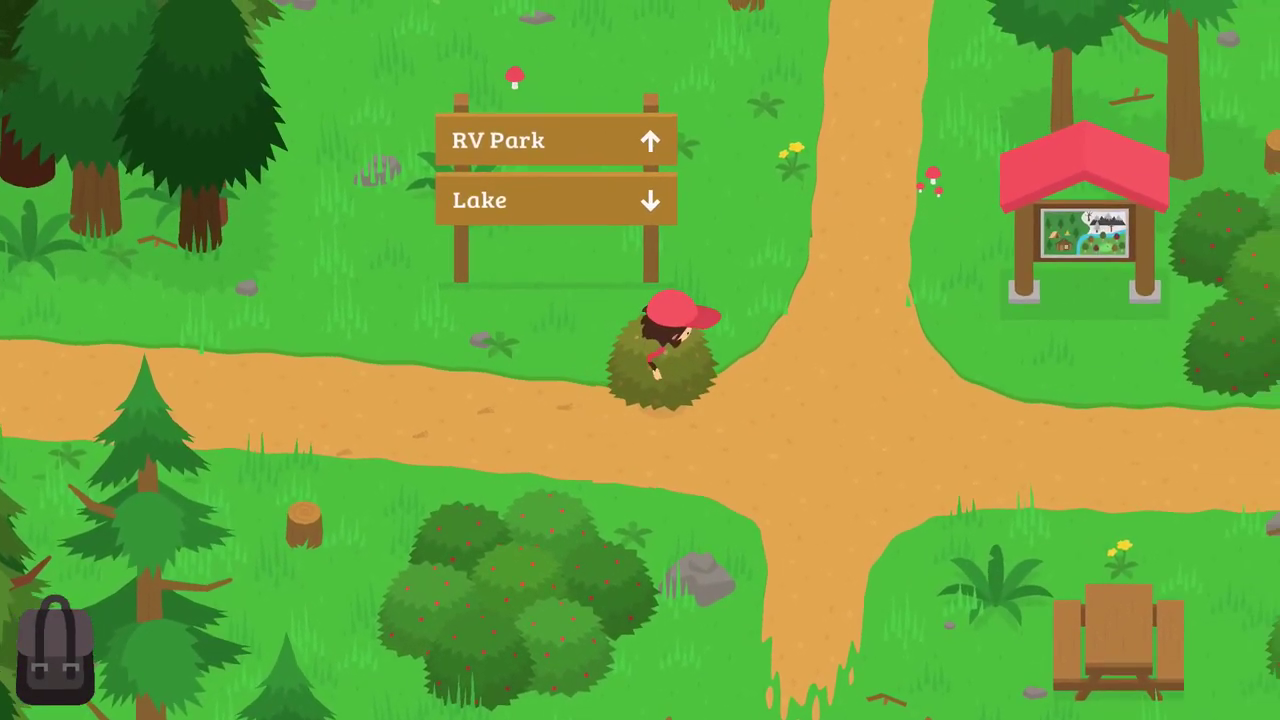
{"action": "key", "text": "Right"}
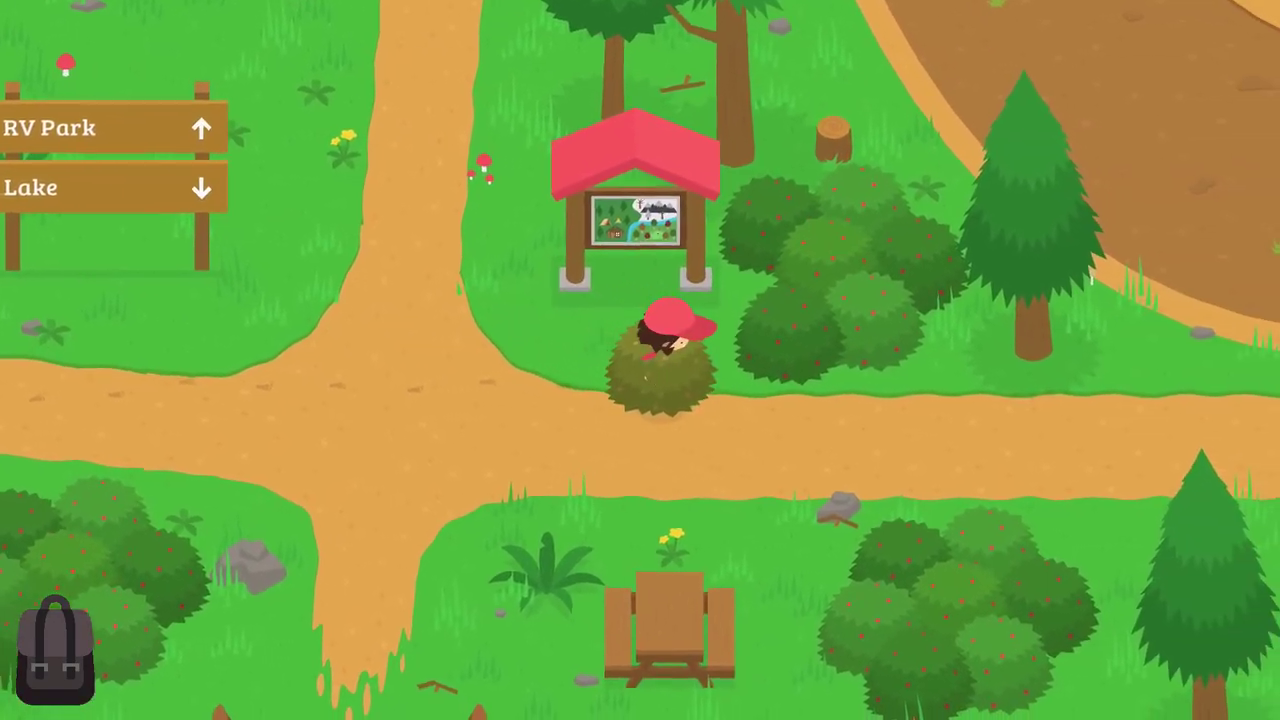
{"action": "key", "text": "Right"}
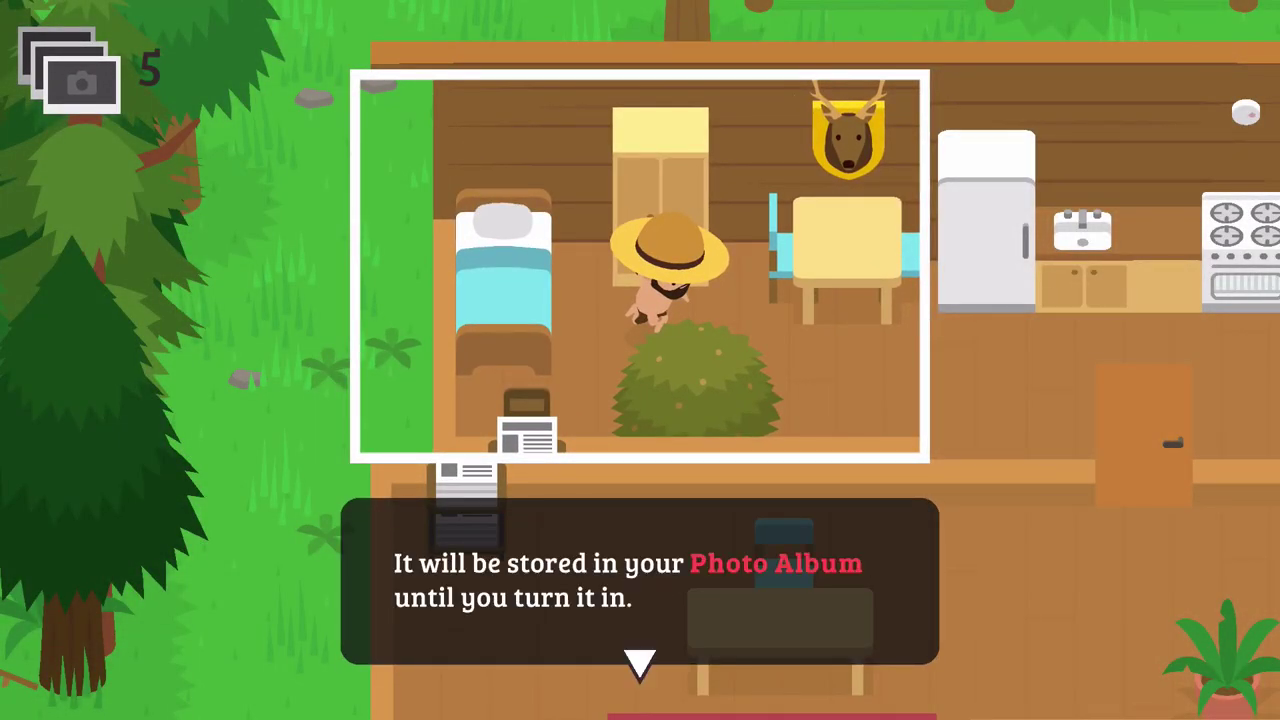
- Dismiss the photo confirmation and browse the disguises in the backpack
{"action": "key", "text": "space"}
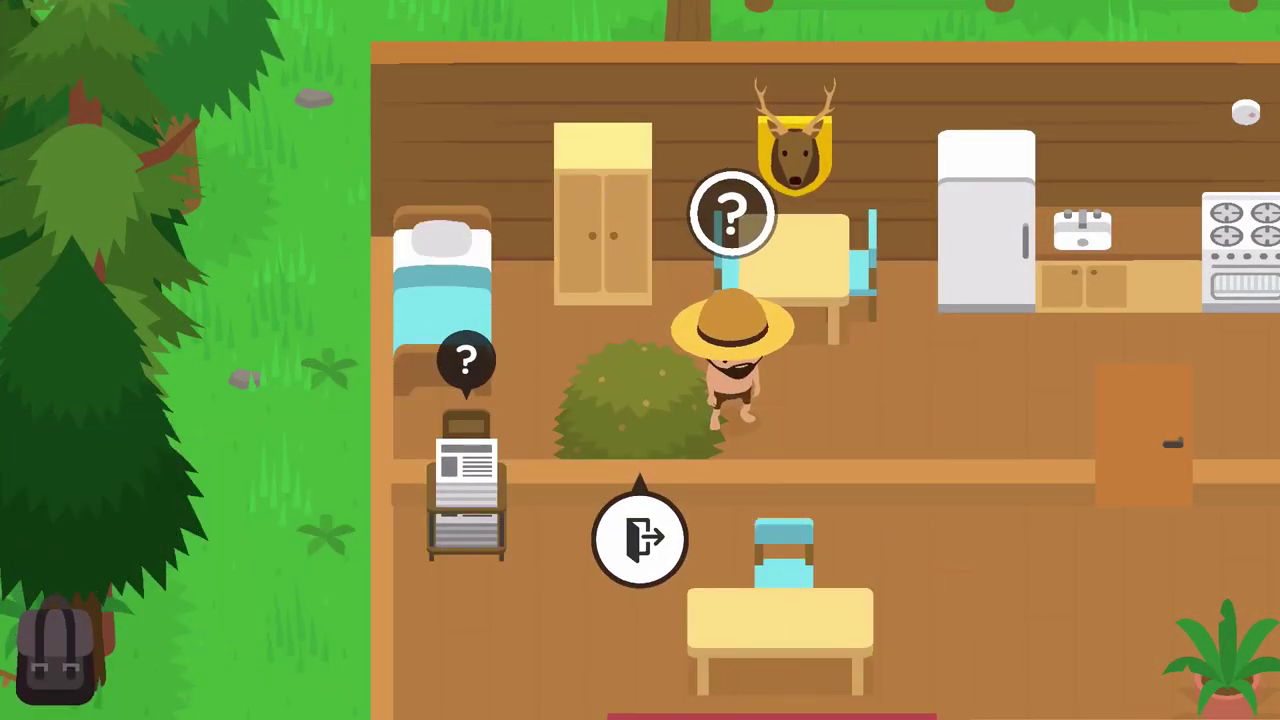
{"action": "key", "text": "Tab"}
{"action": "key", "text": "Return"}
{"action": "key", "text": "Right"}
{"action": "key", "text": "Escape"}
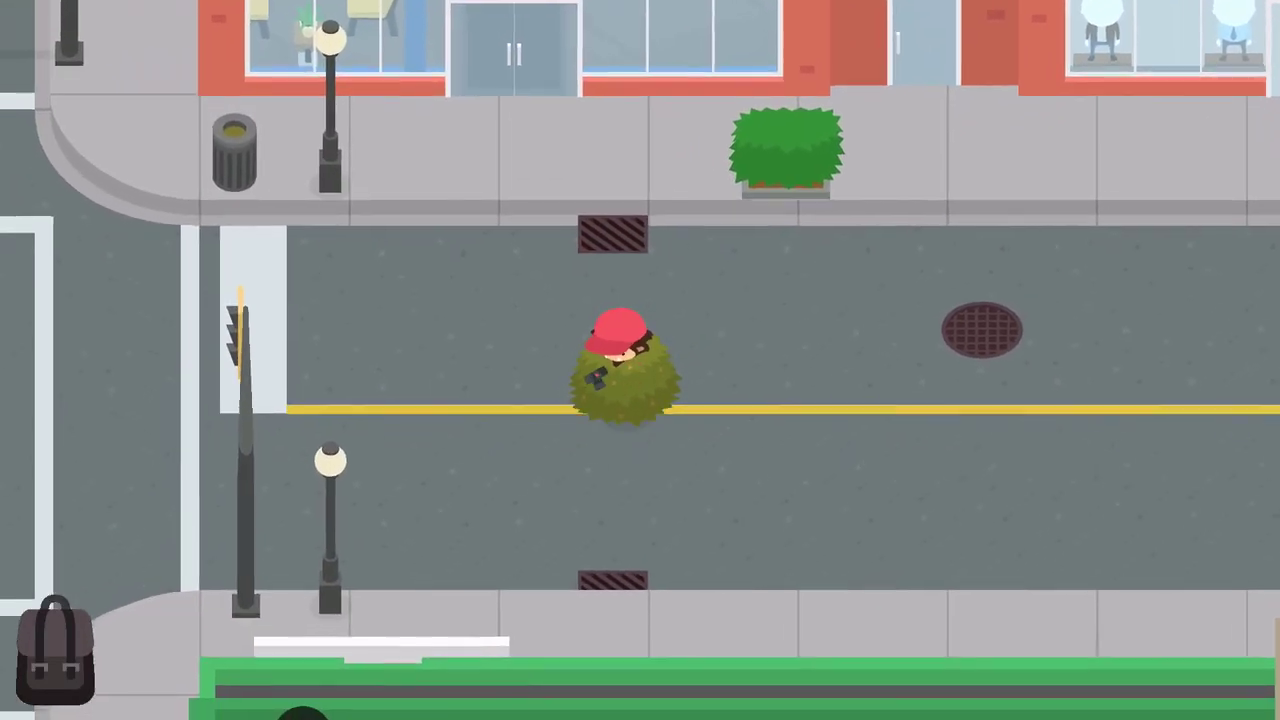
- Walk to the editor's room and turn in the ranger photo for 200 coins
{"action": "key", "text": "Down"}
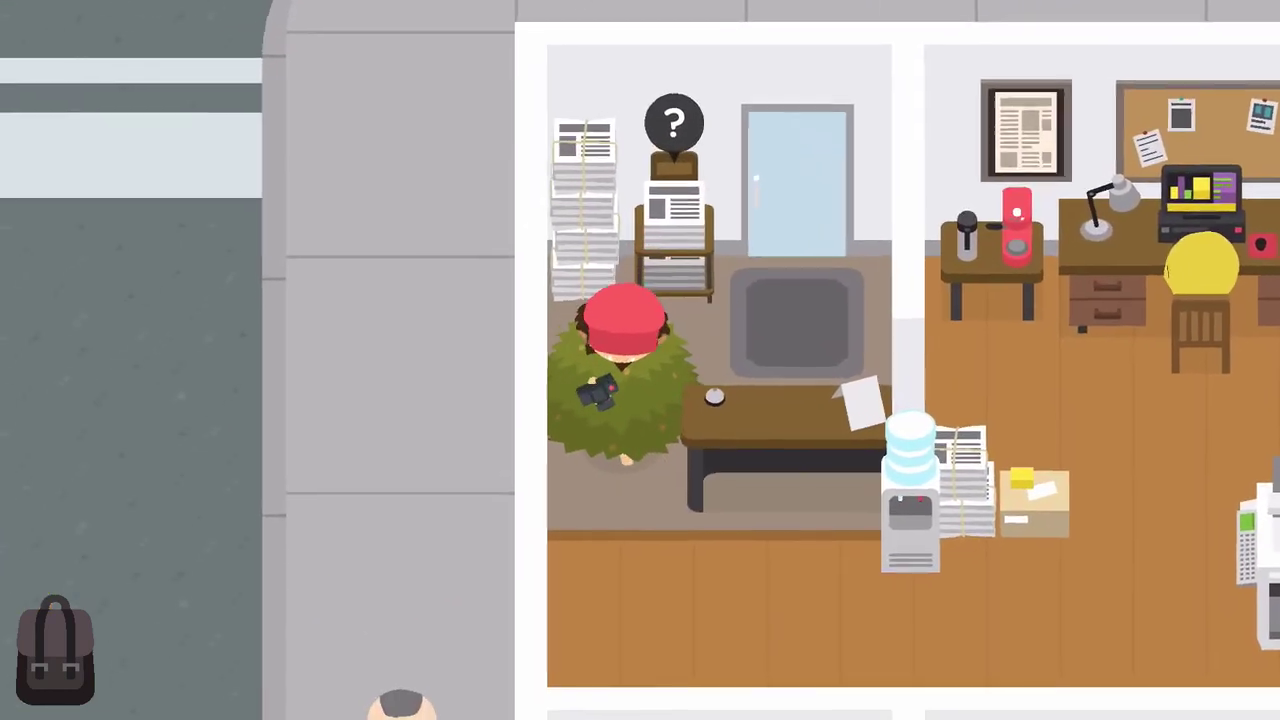
{"action": "key", "text": "Down"}
{"action": "key", "text": "Right"}
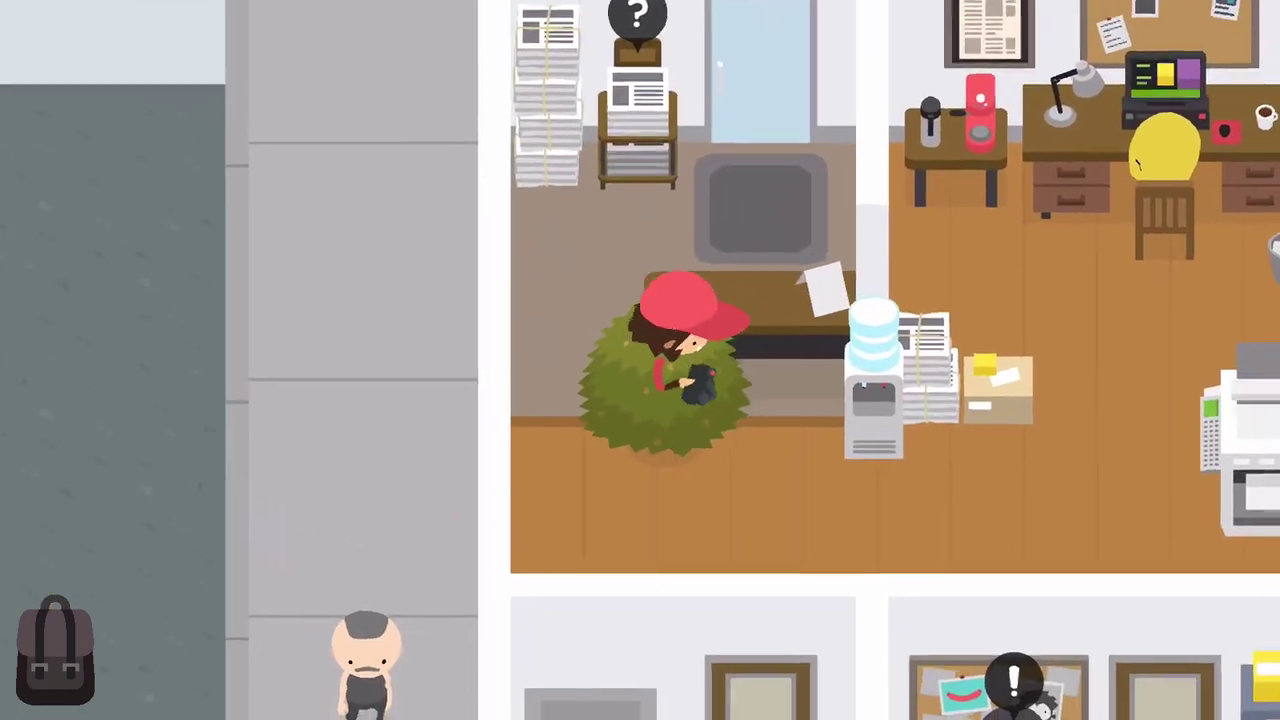
{"action": "key", "text": "Down"}
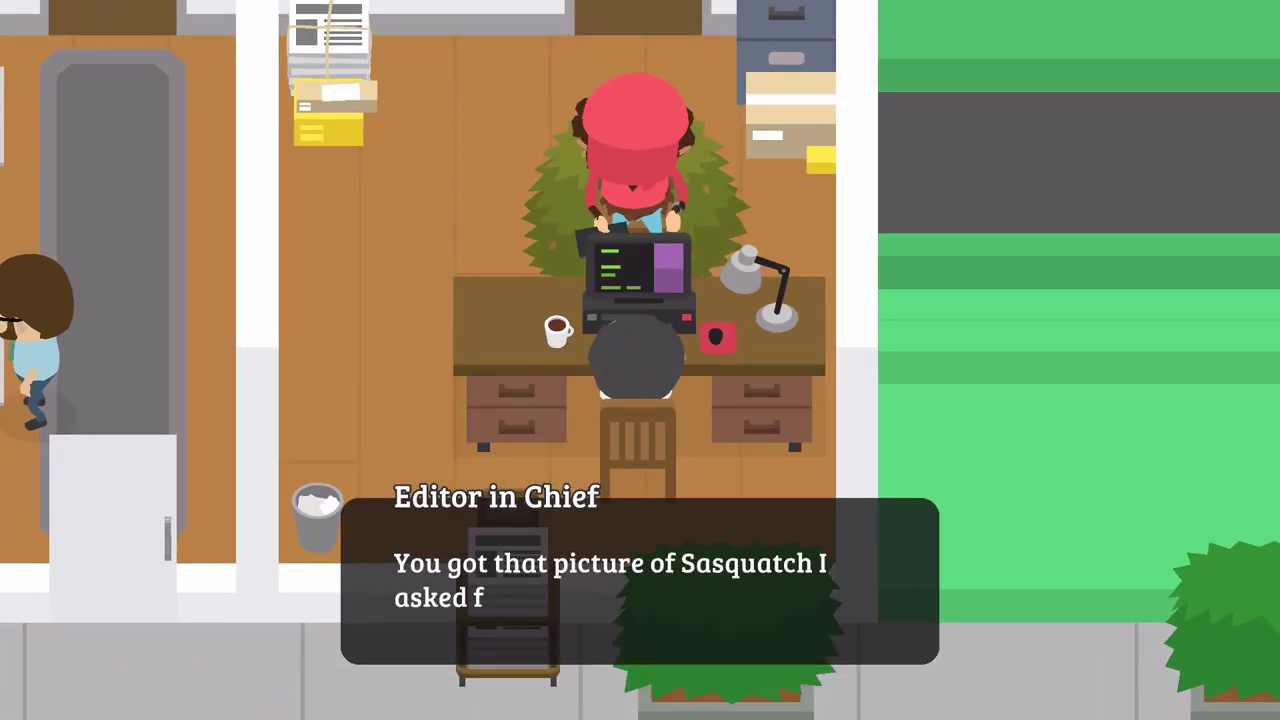
{"action": "key", "text": "space"}
{"action": "key", "text": "space"}
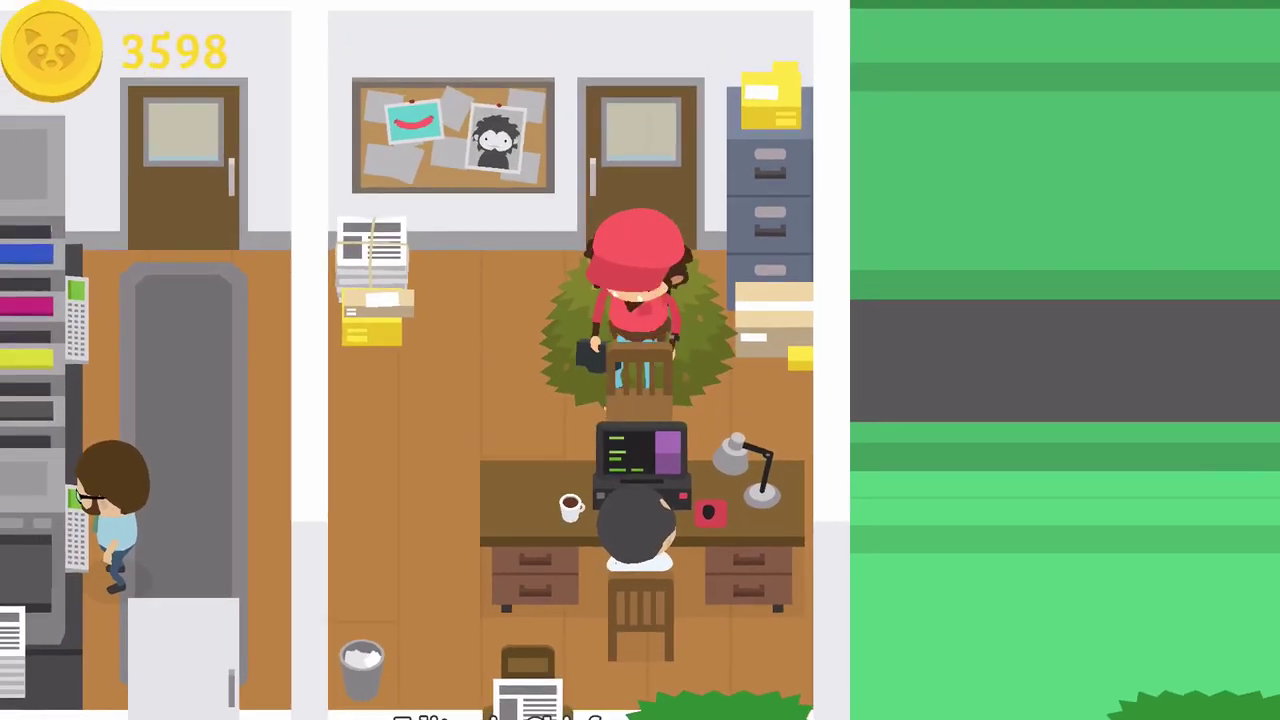
{"action": "key", "text": "Up"}
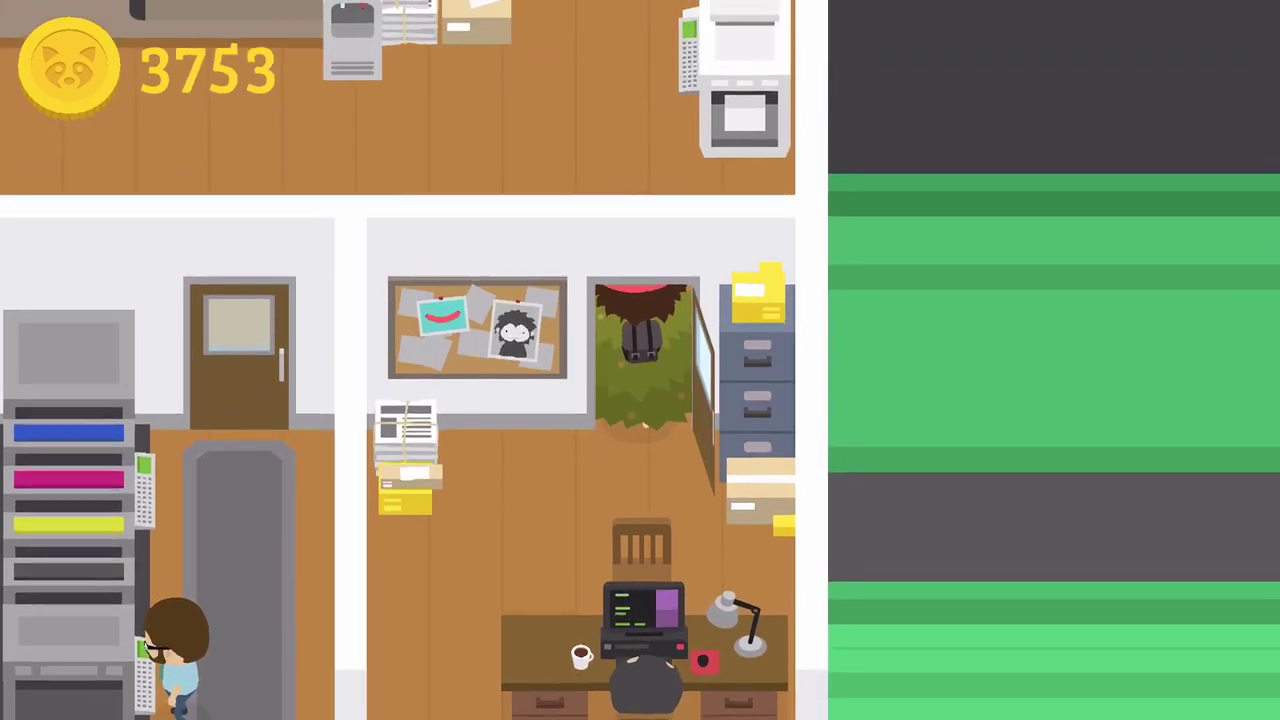
{"action": "key", "text": "Up"}
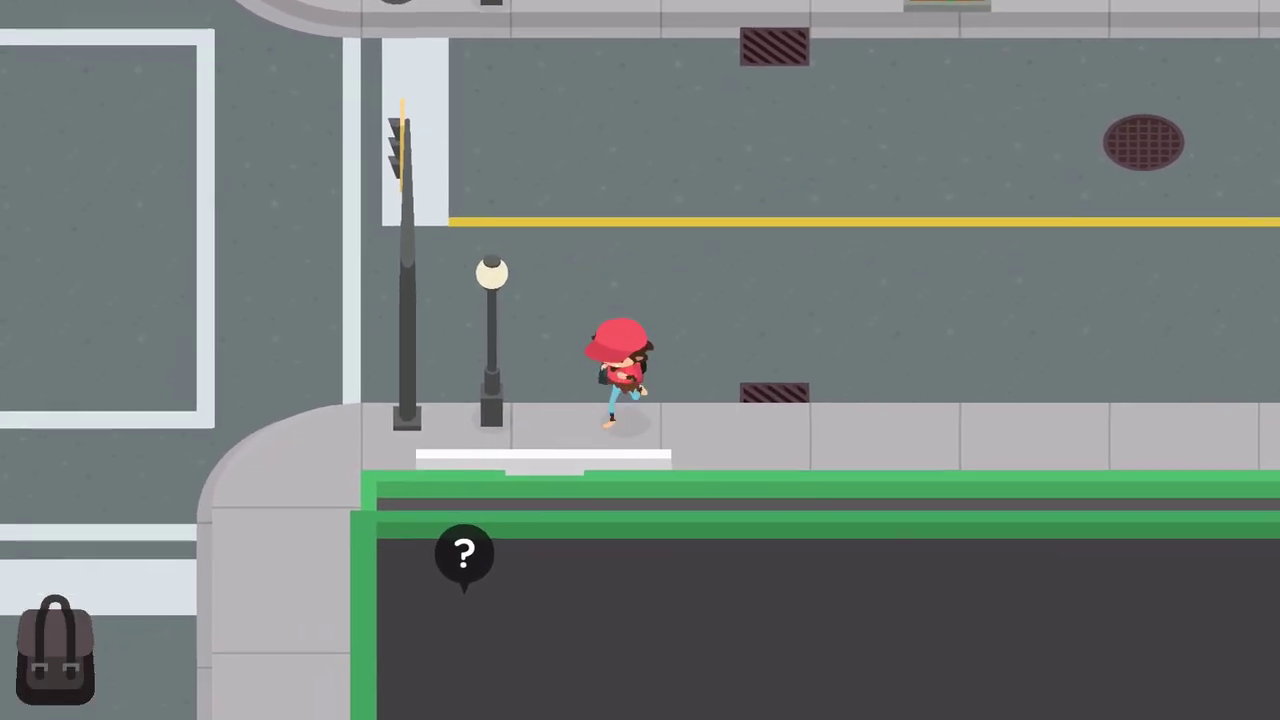
- Walk back to the Editor in Chief and get the tent-and-campfire request
{"action": "key", "text": "Down"}
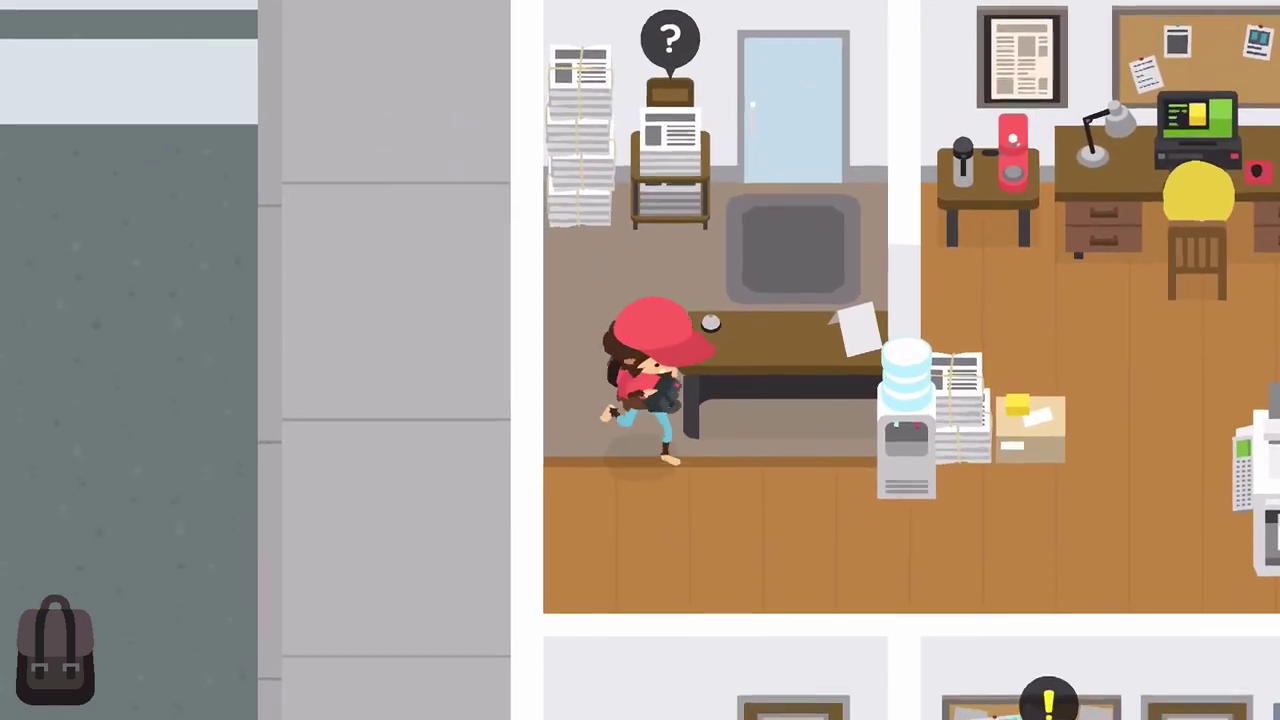
{"action": "key", "text": "Right"}
{"action": "key", "text": "Down"}
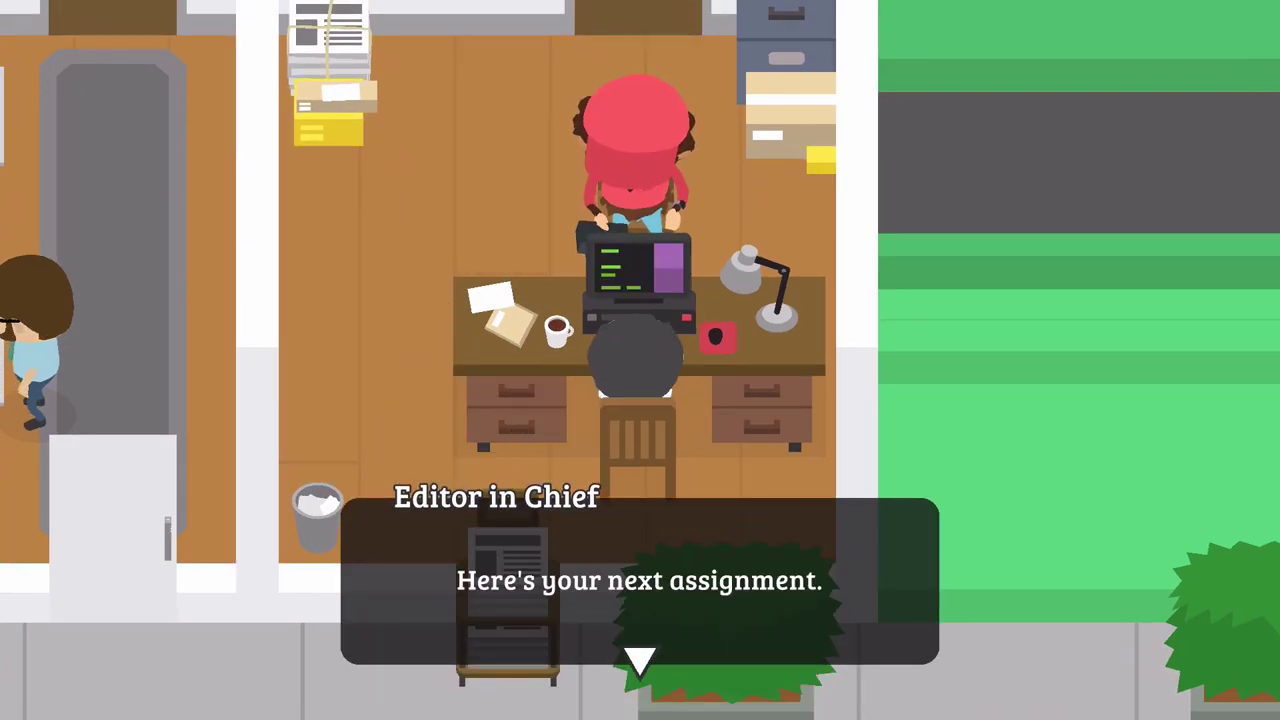
{"action": "key", "text": "space"}
{"action": "key", "text": "space"}
{"action": "key", "text": "Up"}
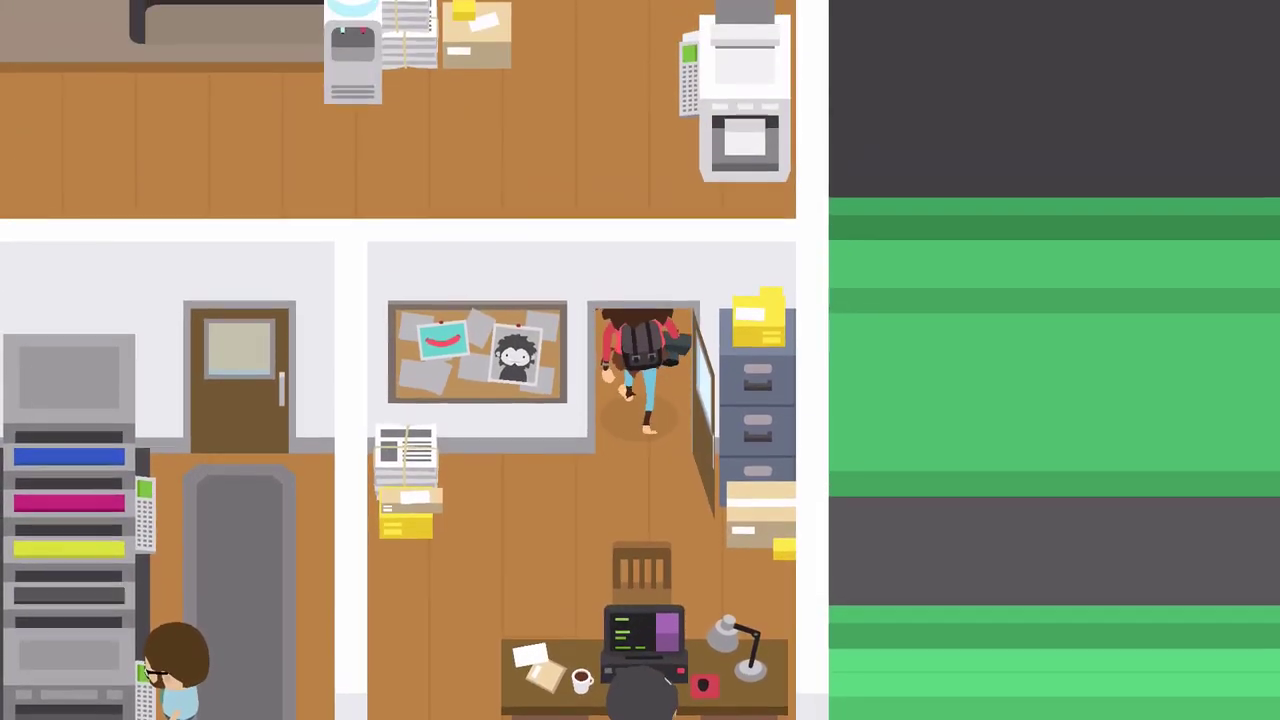
- Go through the door and open the Sasquatch Valley map from the backpack
{"action": "key", "text": "Up"}
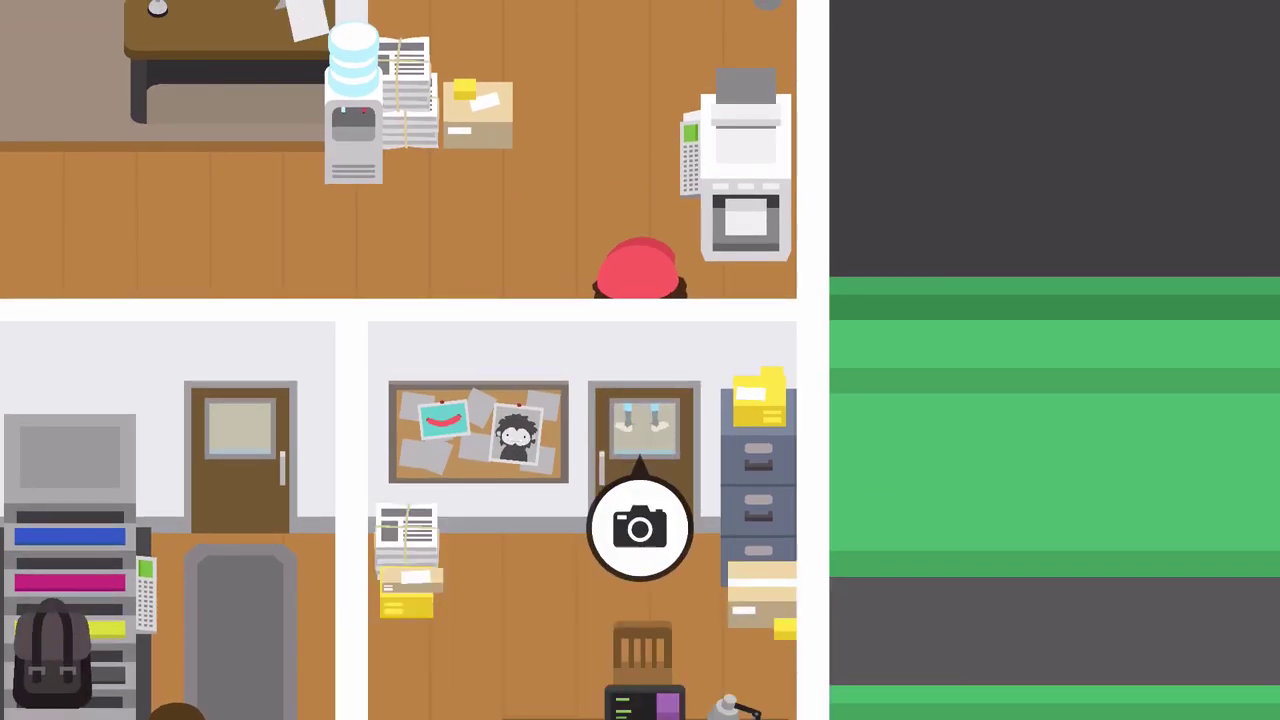
{"action": "key", "text": "Escape"}
{"action": "key", "text": "Return"}
{"action": "key", "text": "Escape"}
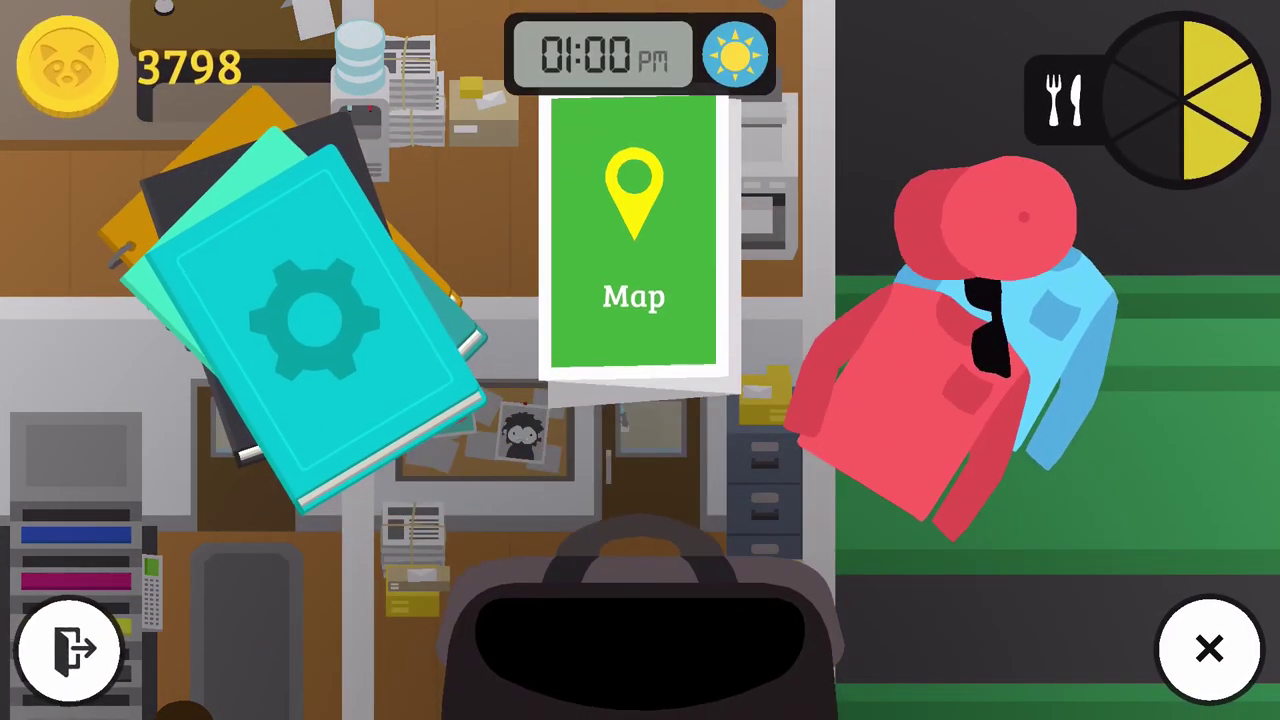
{"action": "key", "text": "Return"}
{"action": "key", "text": "Return"}
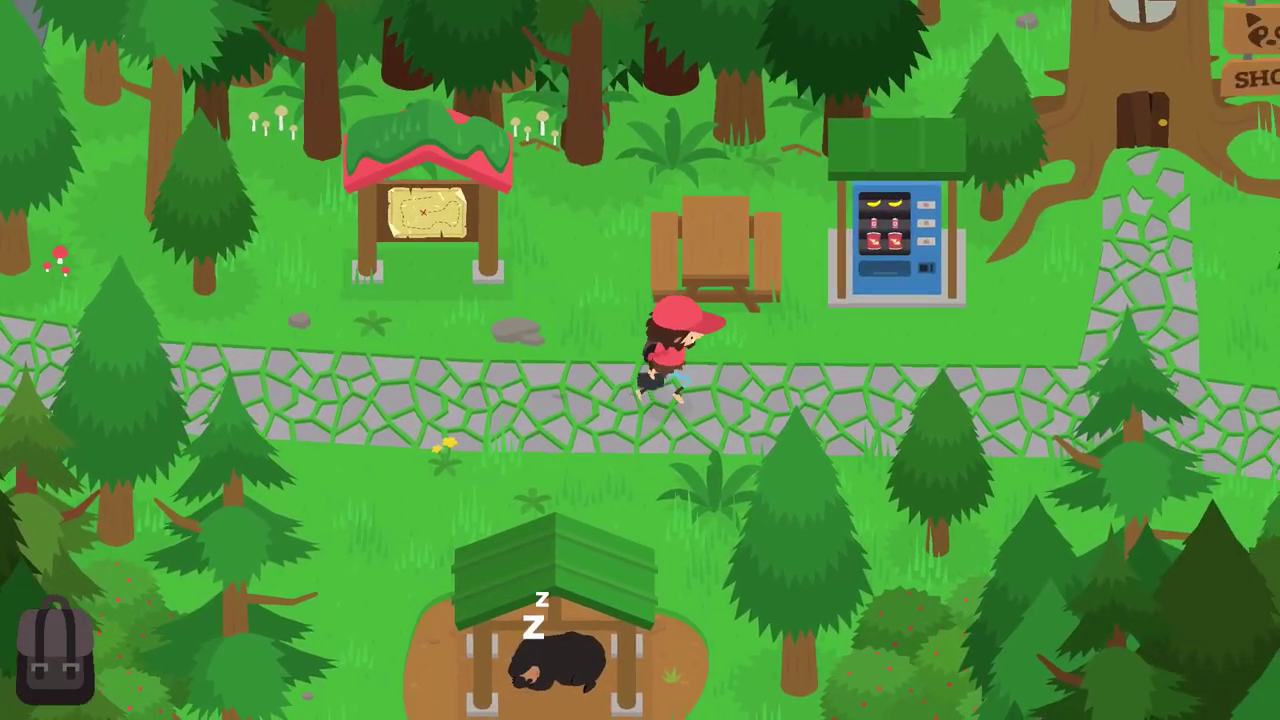
- Walk left to the lawnmower under the shelter and hop on
{"action": "key", "text": "Left"}
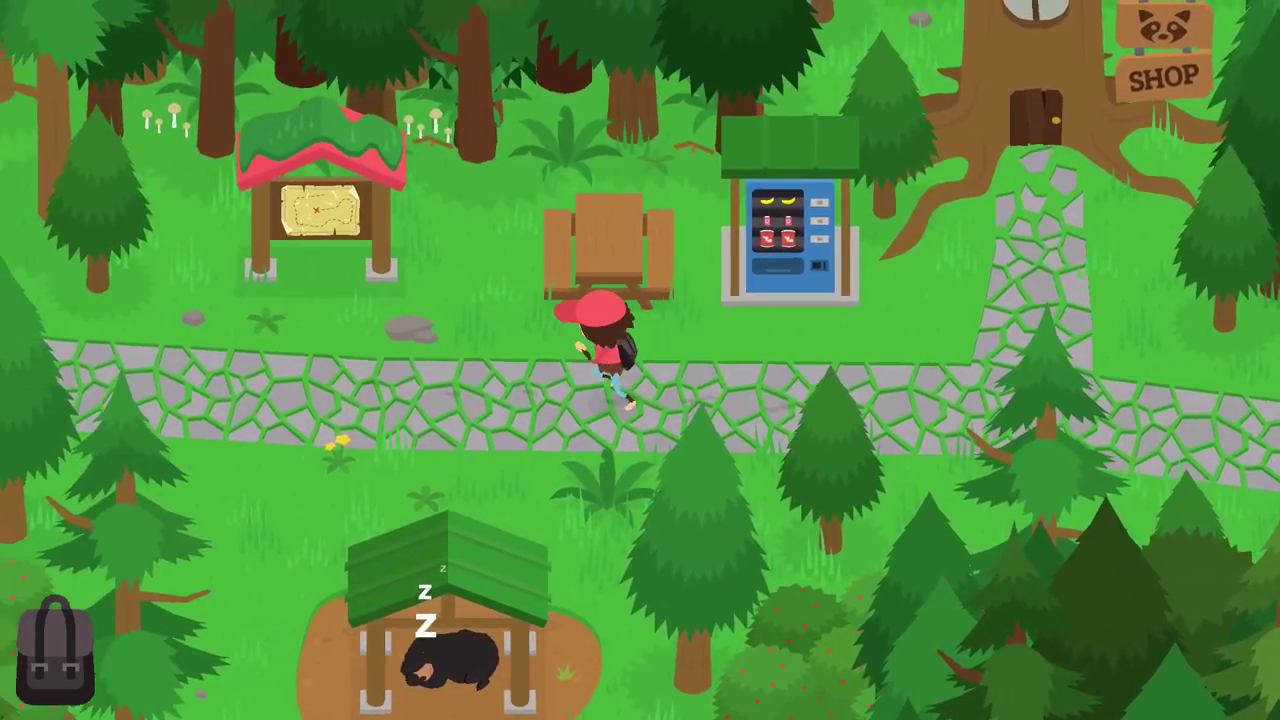
{"action": "key", "text": "Left"}
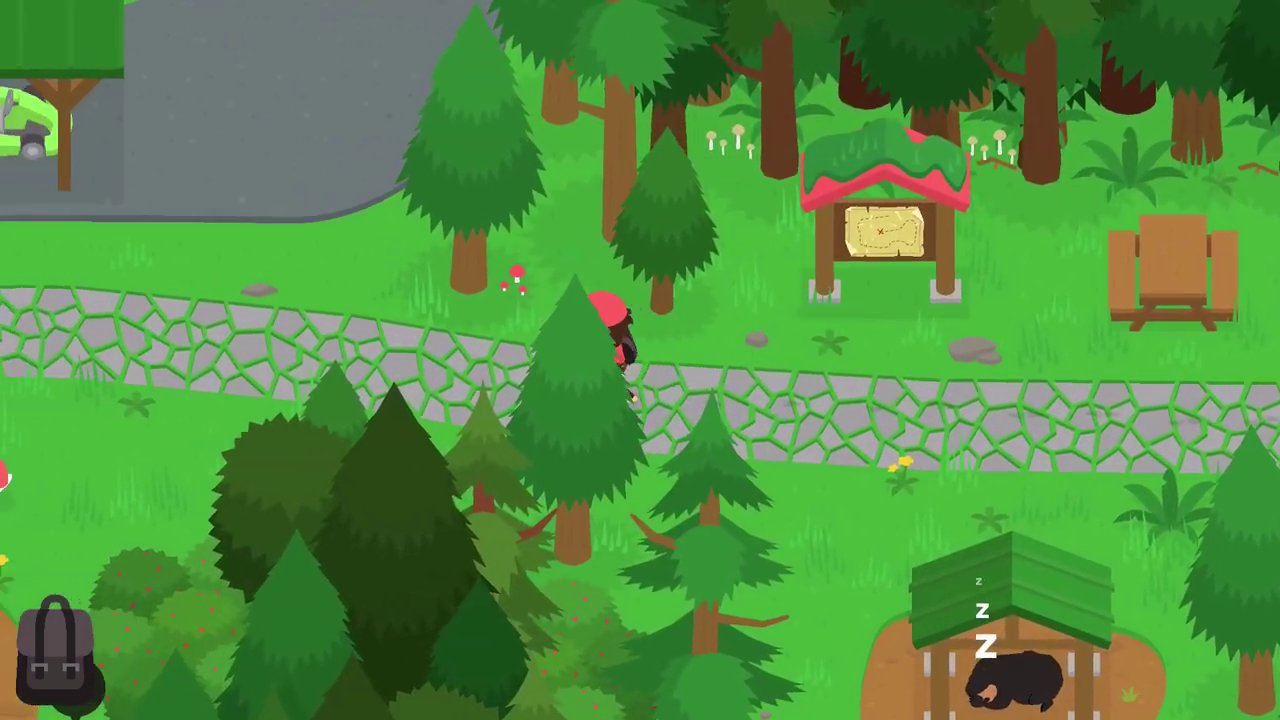
{"action": "key", "text": "Left"}
{"action": "key", "text": "Up"}
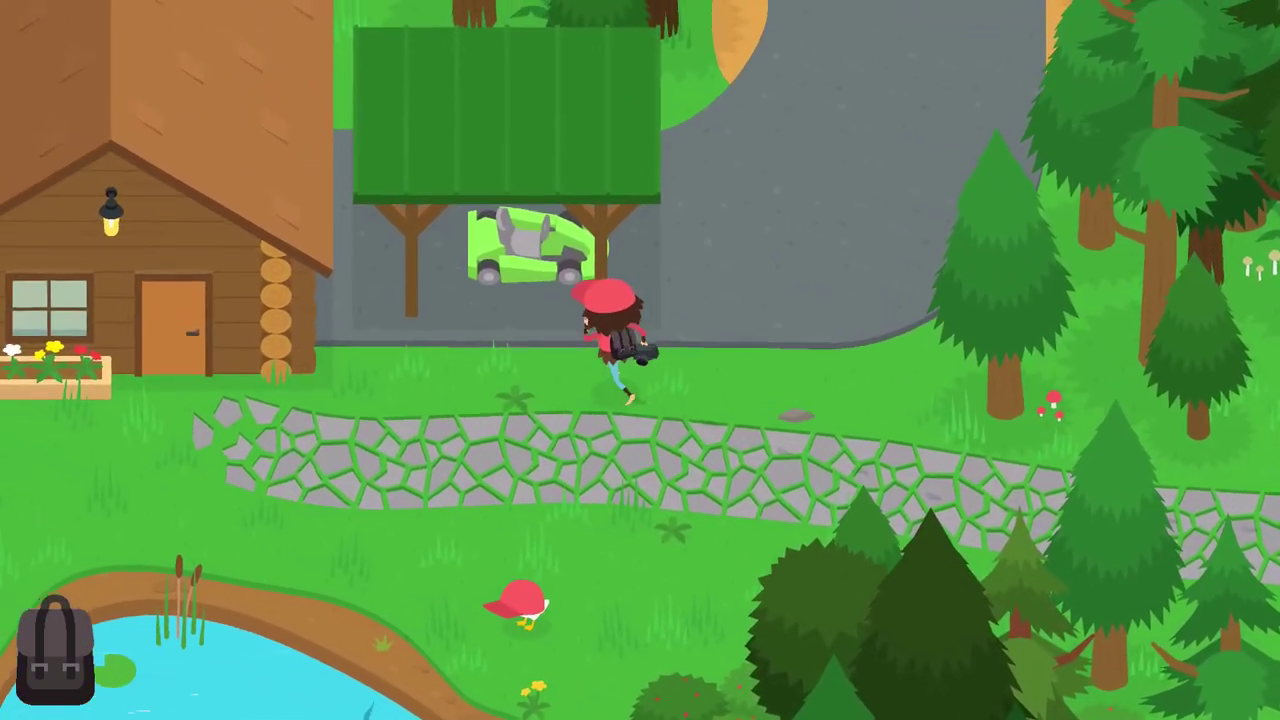
- Drive the lawnmower past the shop into the campsites and past site B
{"action": "key", "text": "Right"}
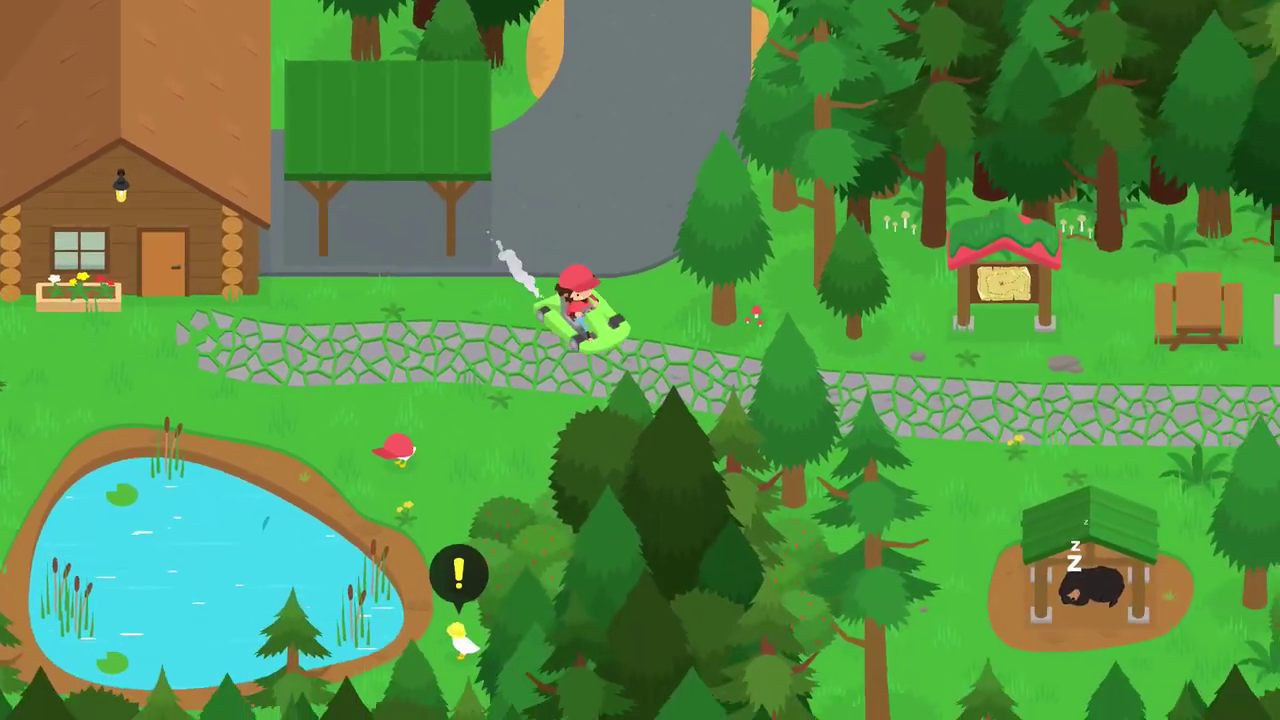
{"action": "key", "text": "Down"}
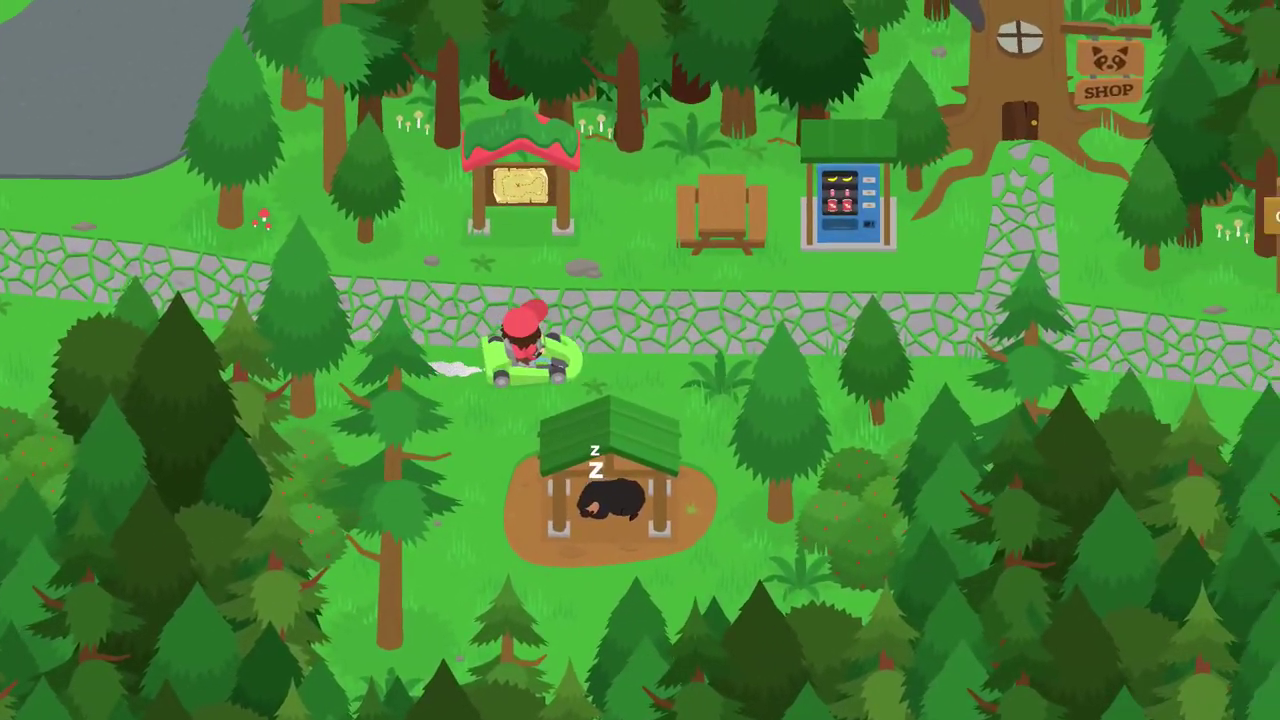
{"action": "key", "text": "Right"}
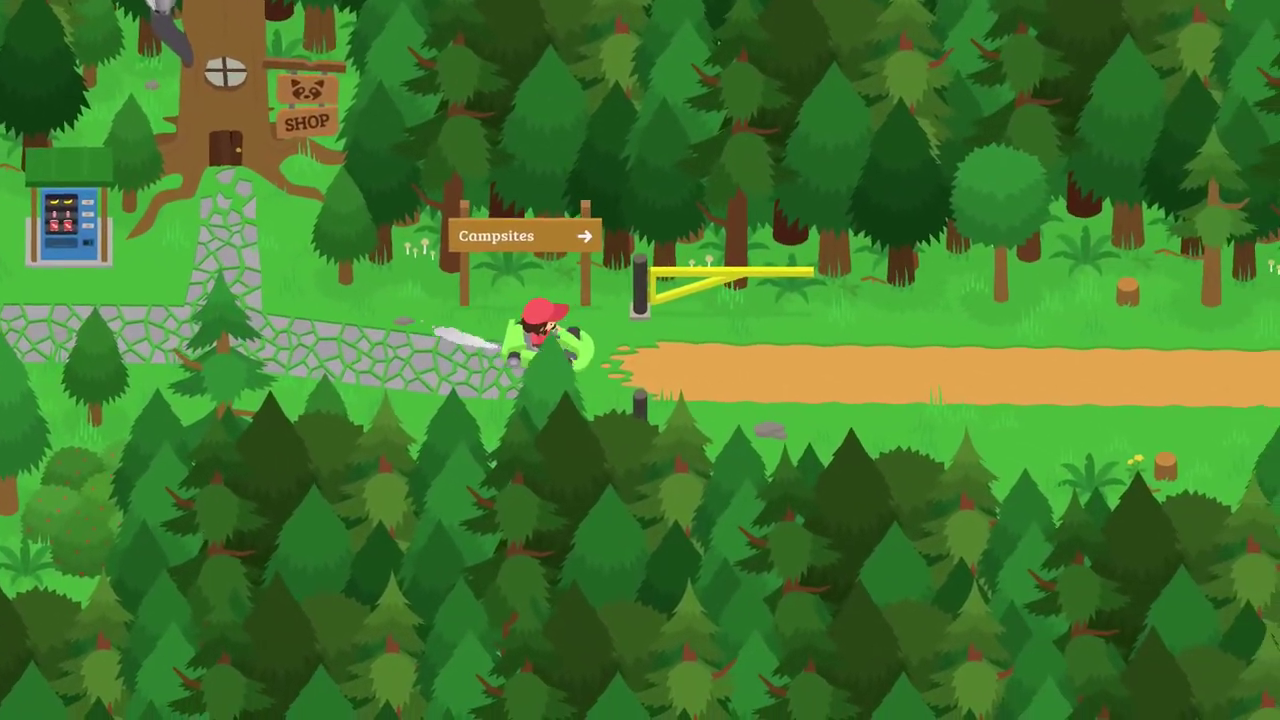
{"action": "key", "text": "Right"}
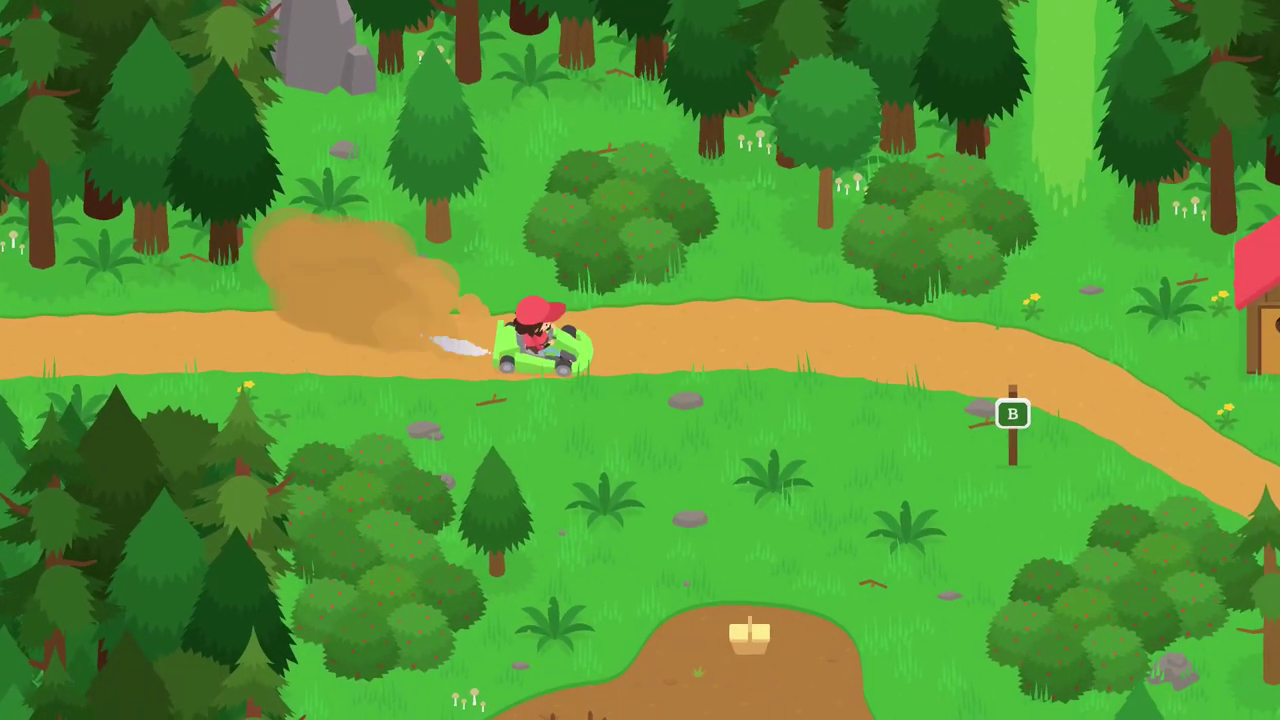
{"action": "key", "text": "Right"}
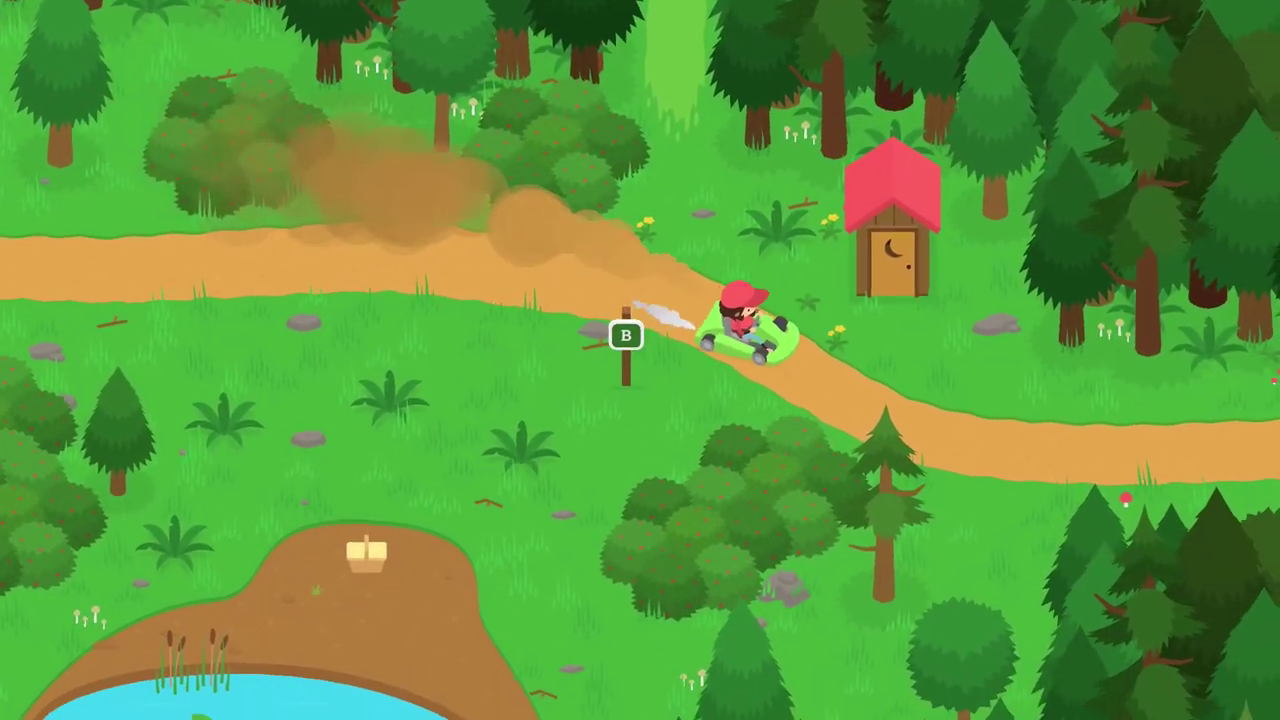
{"action": "key", "text": "Right"}
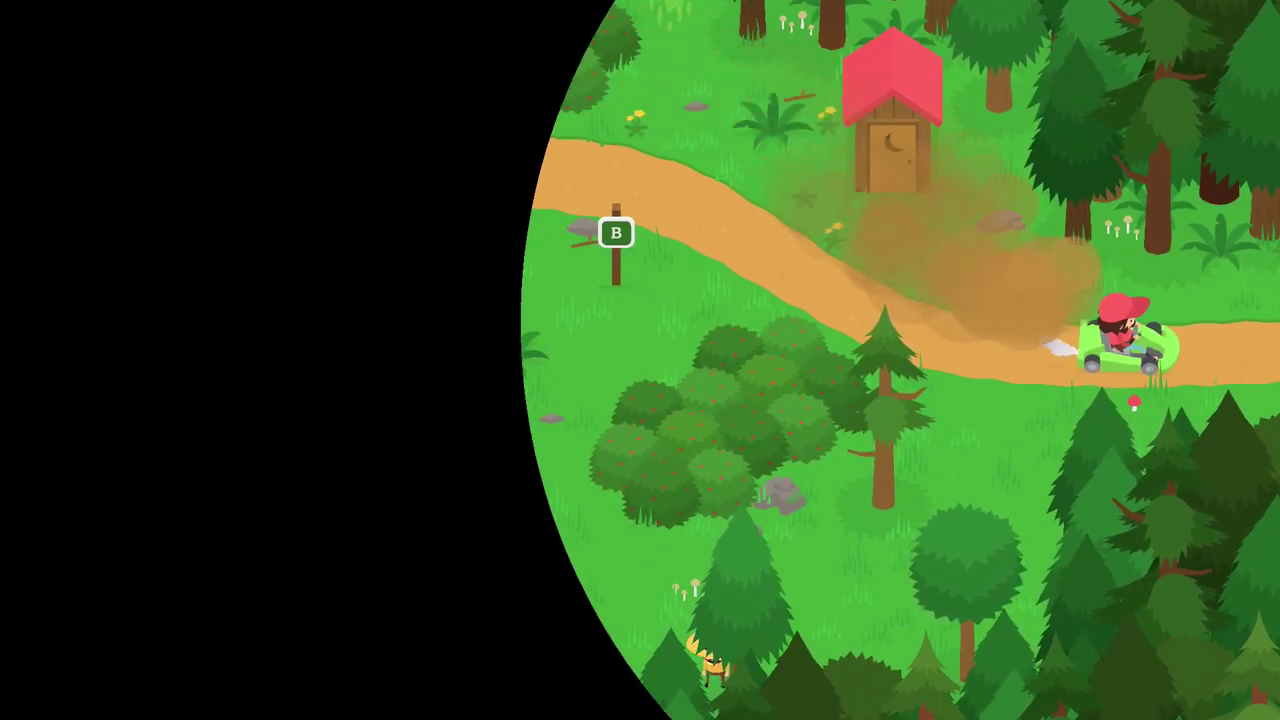
- Drive past the outhouse over the river bridge, then back toward site D
{"action": "key", "text": "Right"}
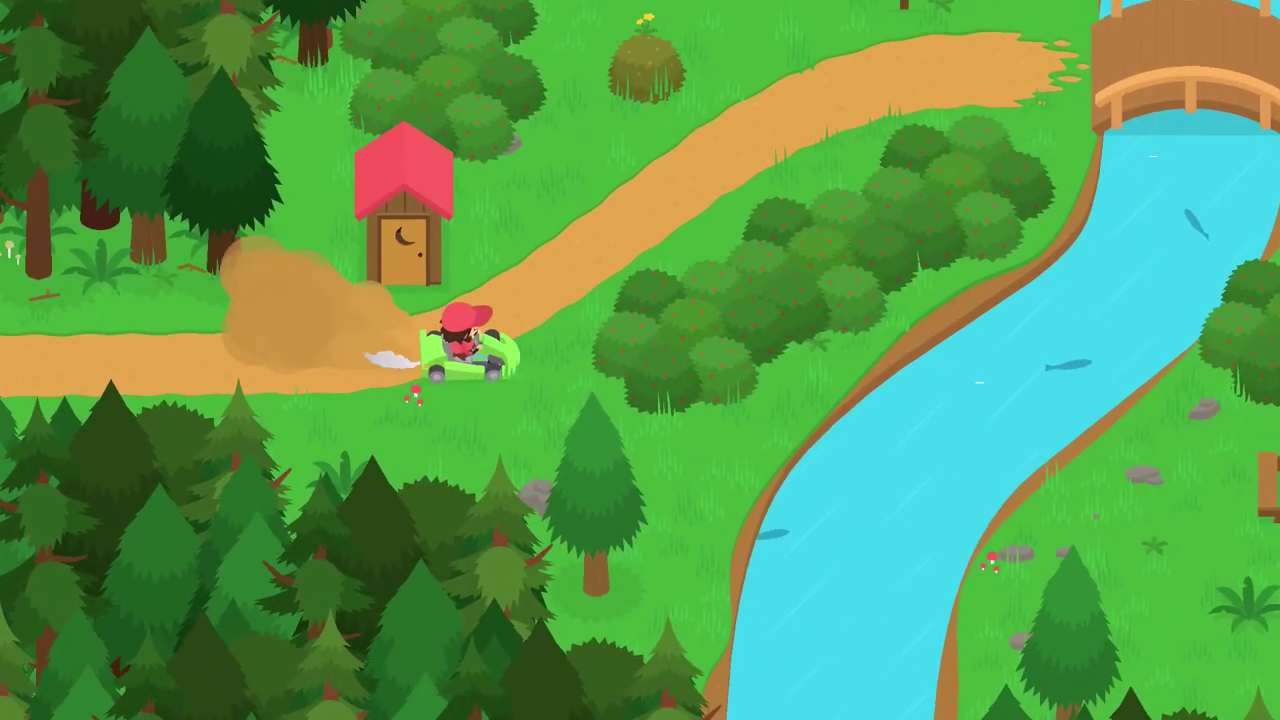
{"action": "key", "text": "Right"}
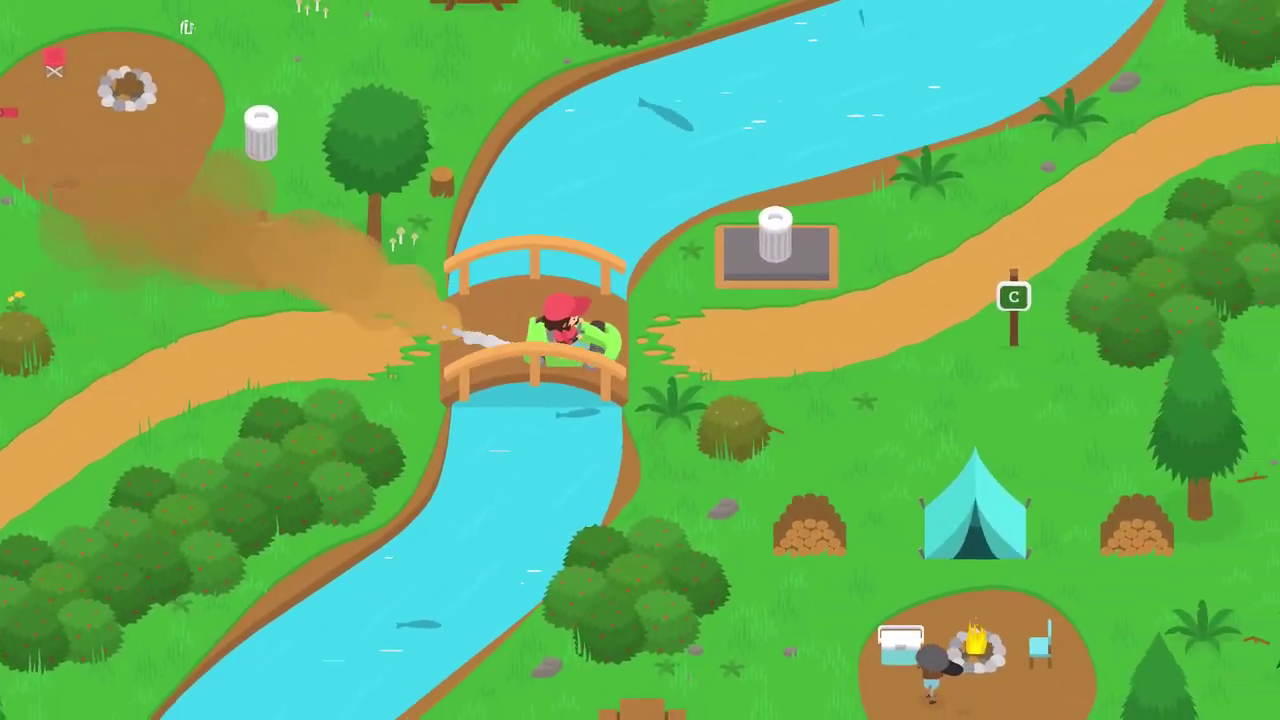
{"action": "key", "text": "Right"}
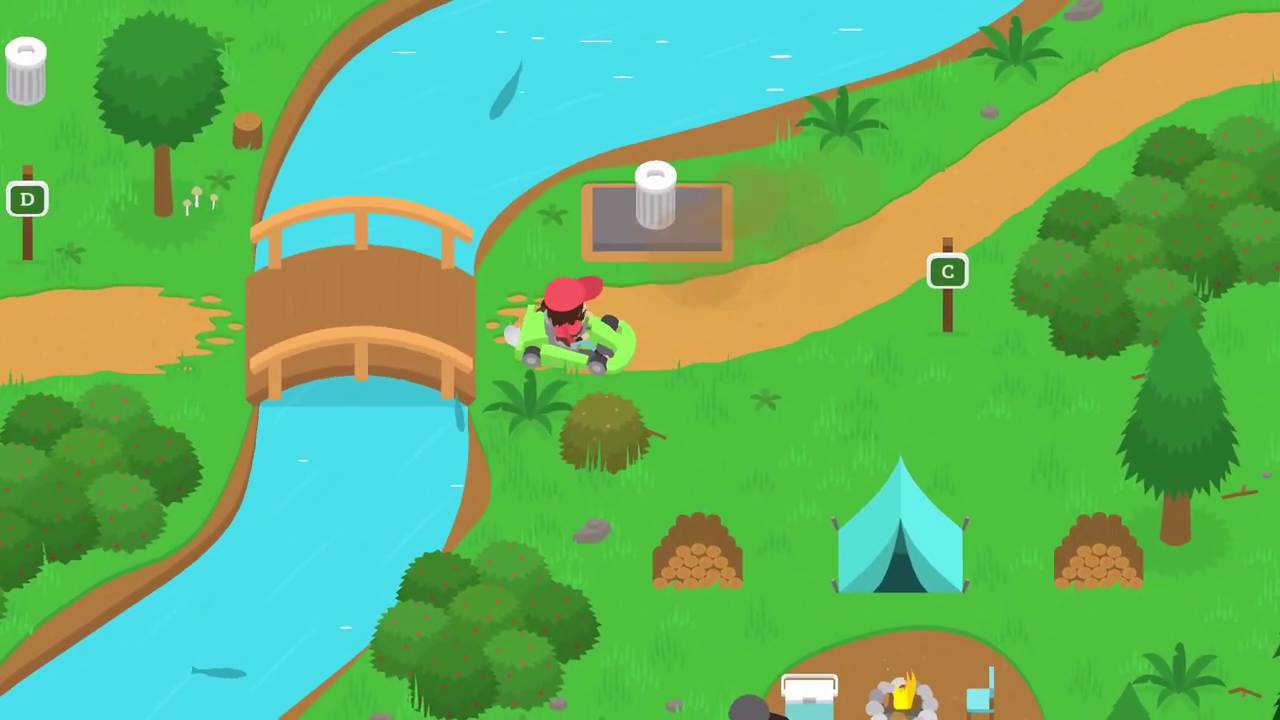
{"action": "key", "text": "Left"}
{"action": "key", "text": "Left"}
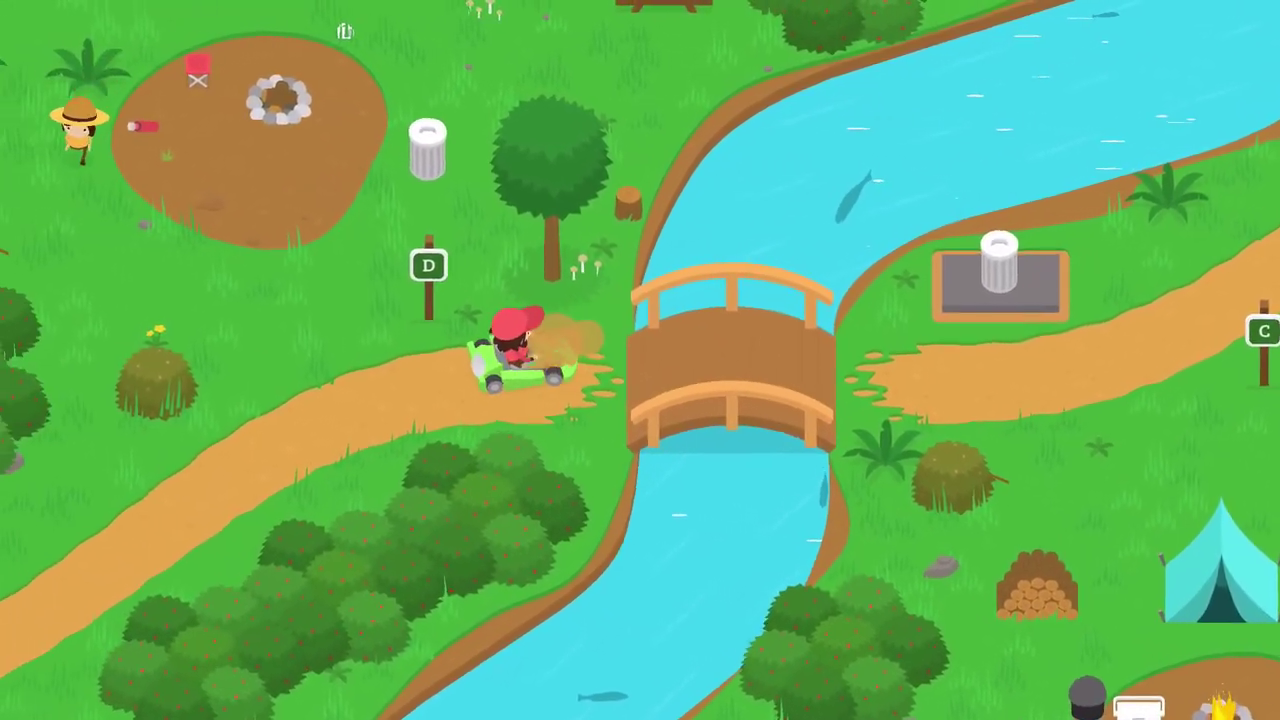
{"action": "key", "text": "Left"}
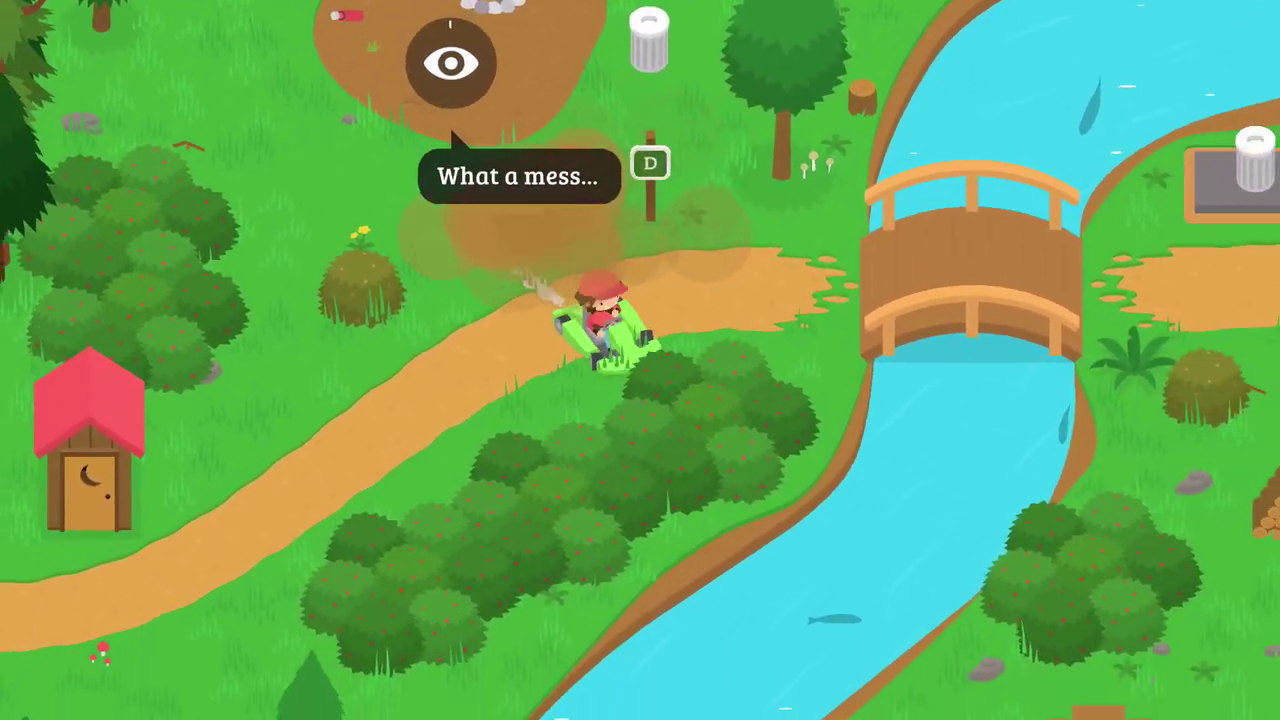
{"action": "key", "text": "Left"}
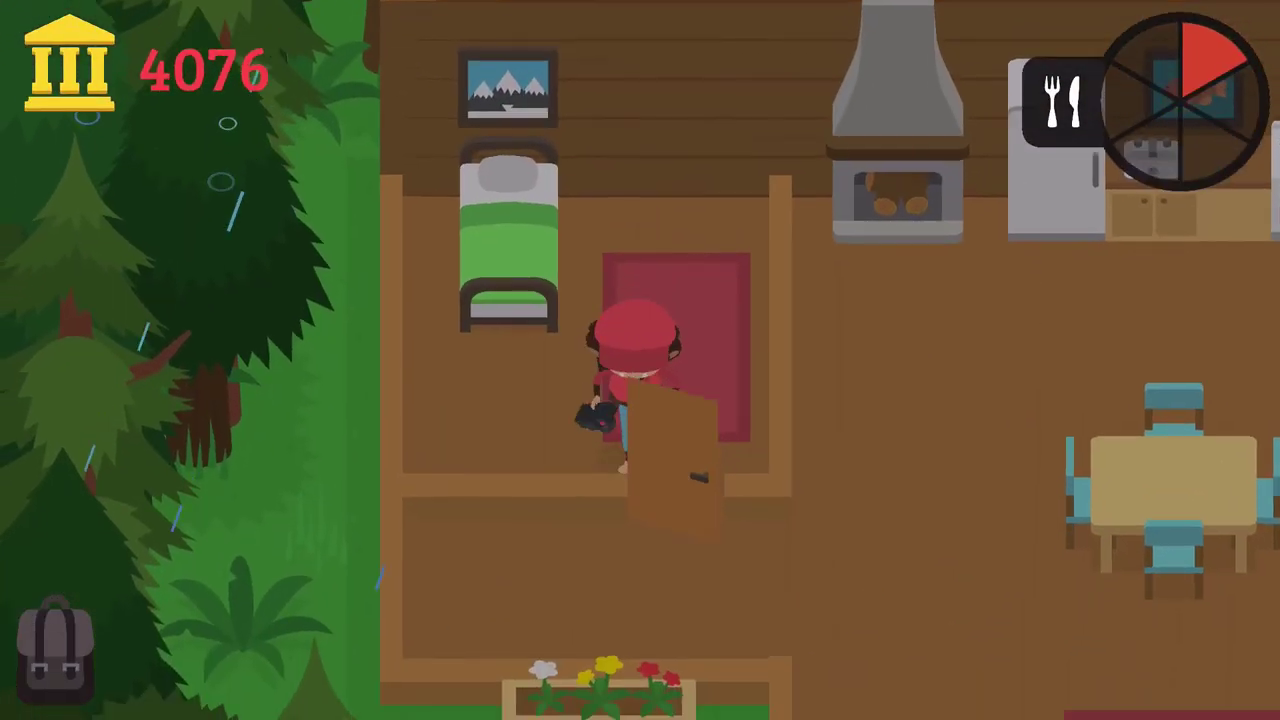
- Travel to town using the valley map from the backpack
{"action": "key", "text": "Tab"}
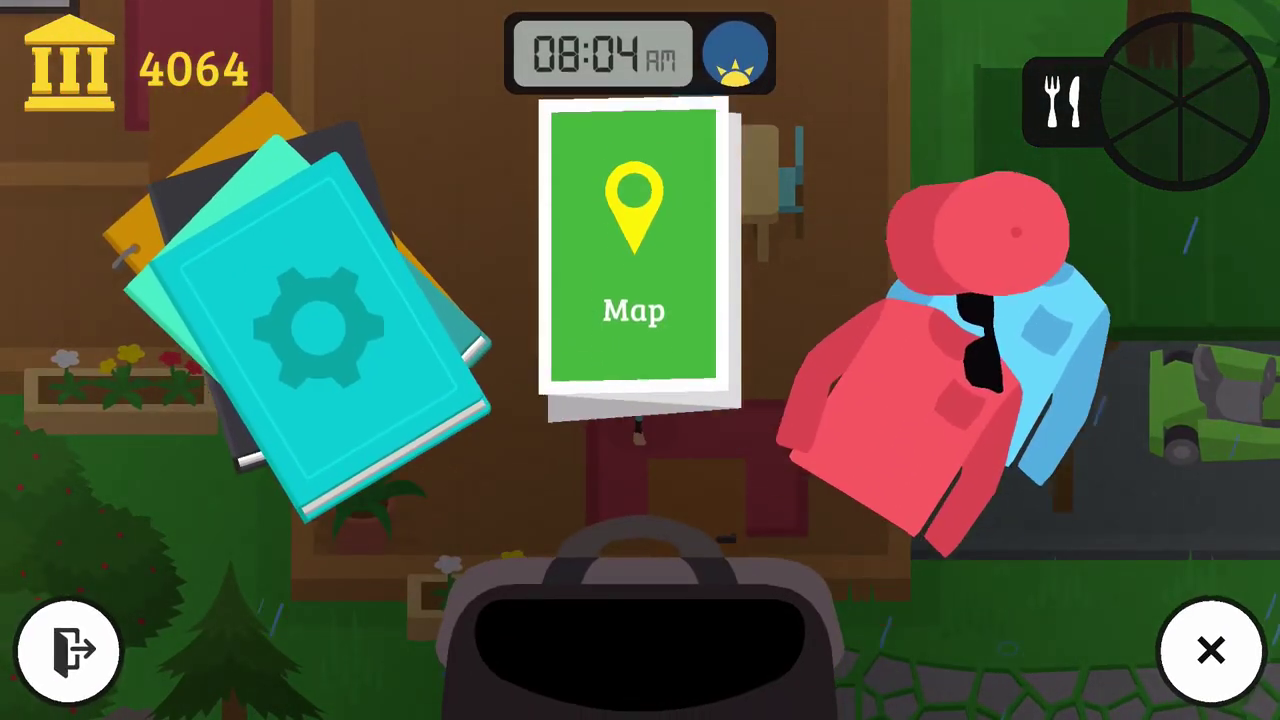
{"action": "key", "text": "Return"}
{"action": "key", "text": "Escape"}
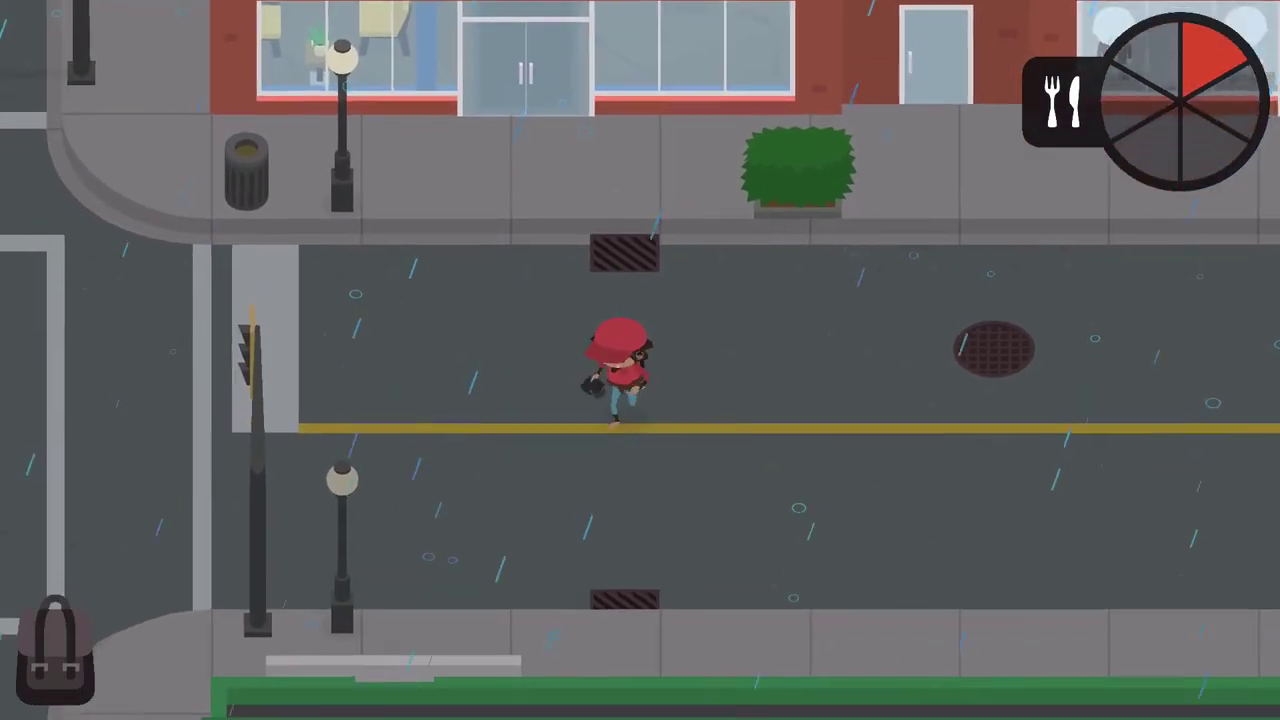
- Hand the photo to the Editor in Chief for payment, bringing coins to 3998
{"action": "key", "text": "Down"}
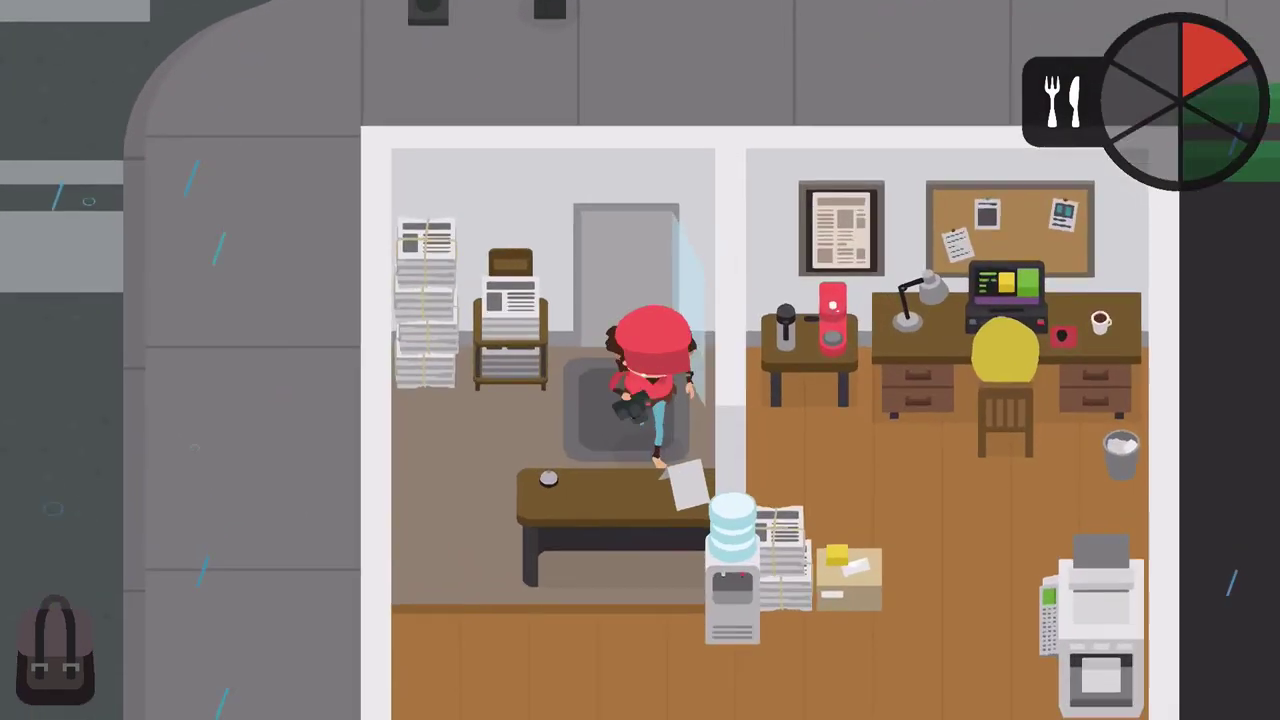
{"action": "key", "text": "Down"}
{"action": "key", "text": "Down"}
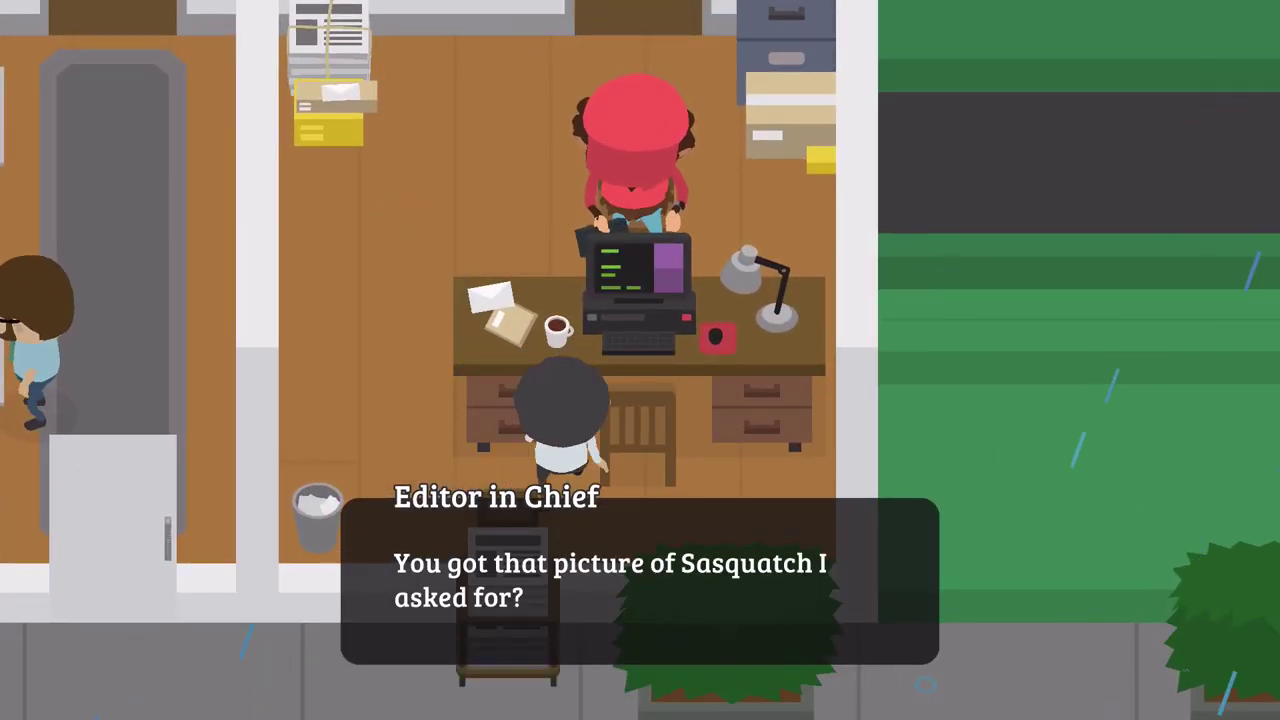
{"action": "key", "text": "space"}
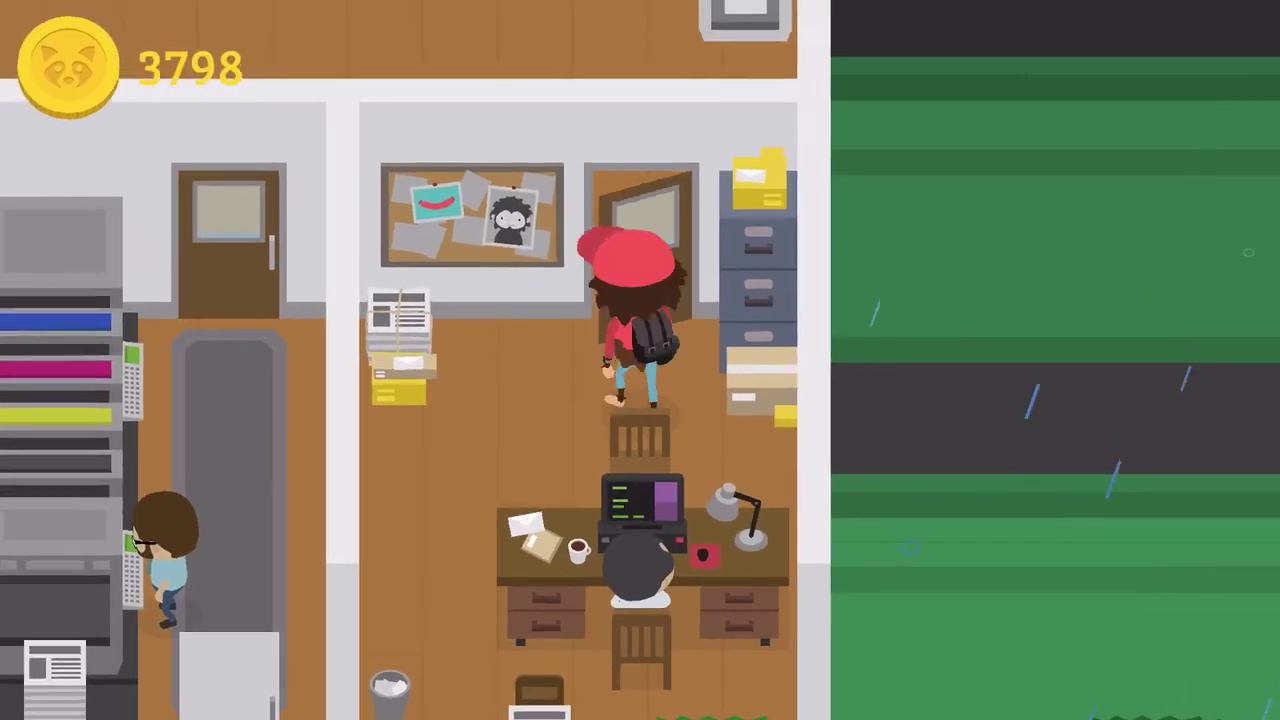
{"action": "key", "text": "Up"}
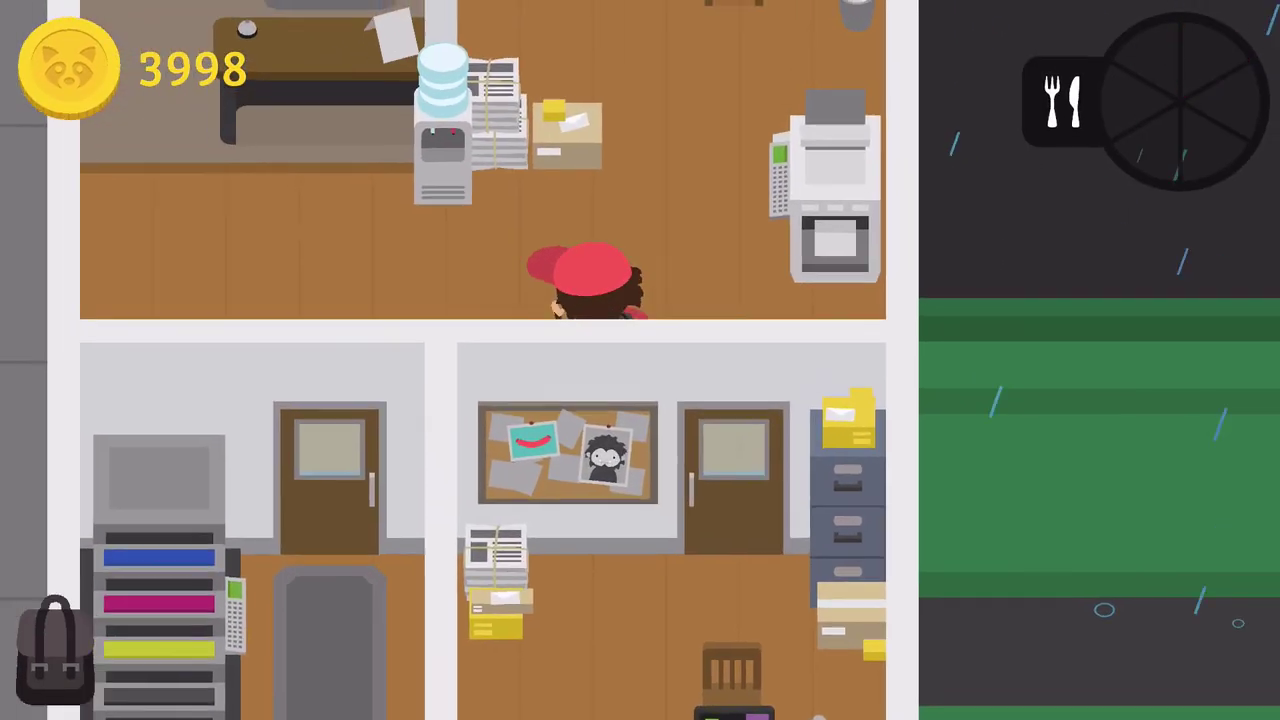
{"action": "key", "text": "Tab"}
- Travel back to the campground and walk up to the vending machine
{"action": "key", "text": "Return"}
{"action": "key", "text": "Escape"}
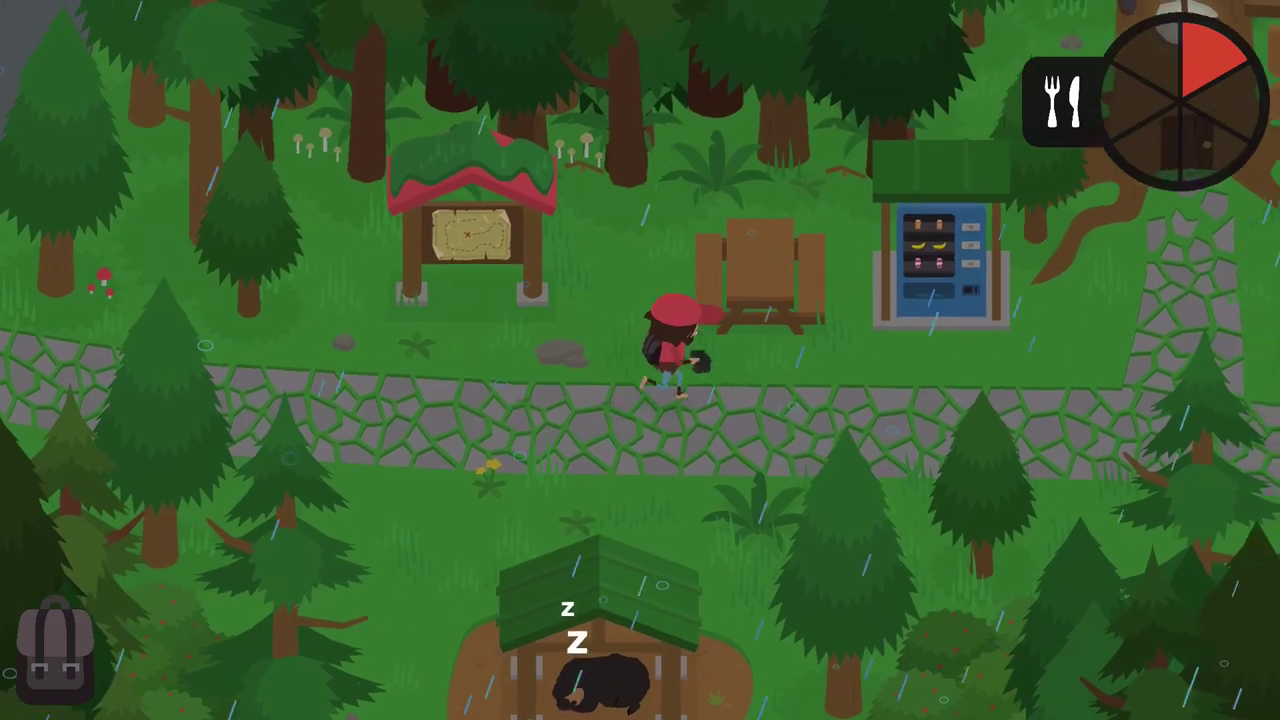
{"action": "key", "text": "Up"}
- Buy a soda and banana, then sit at the picnic table to eat
{"action": "key", "text": "Return"}
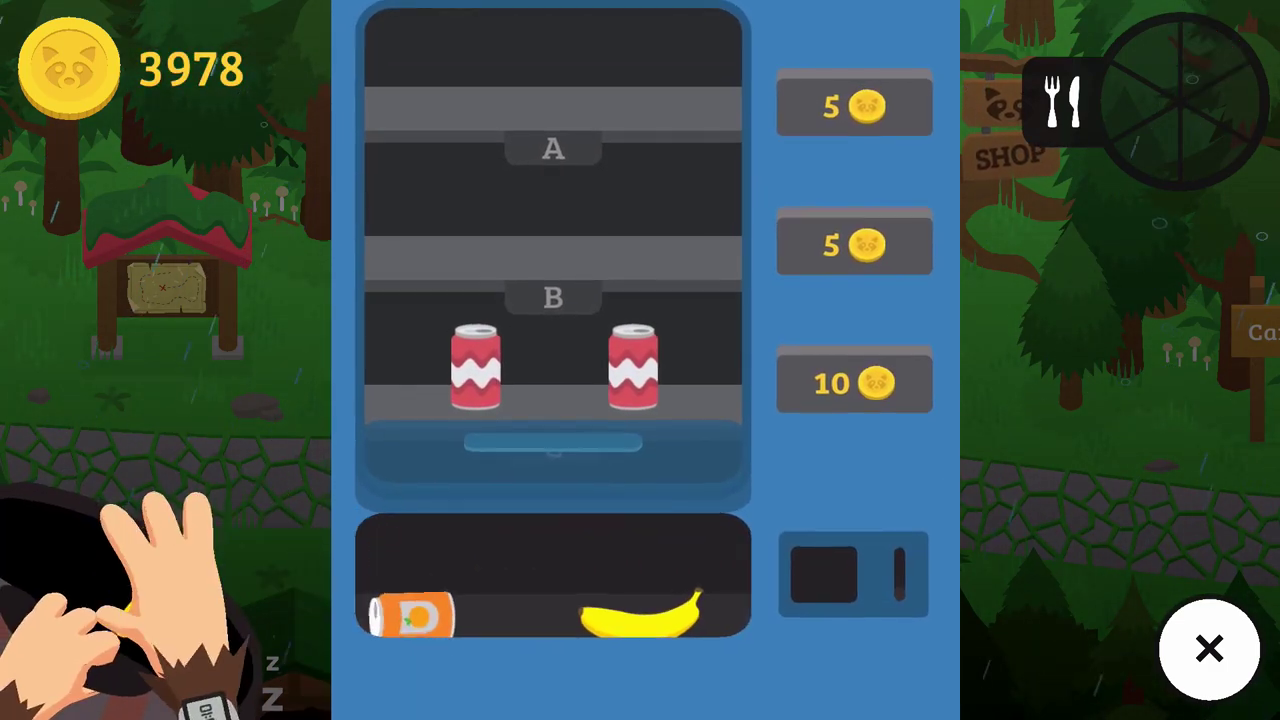
{"action": "key", "text": "Escape"}
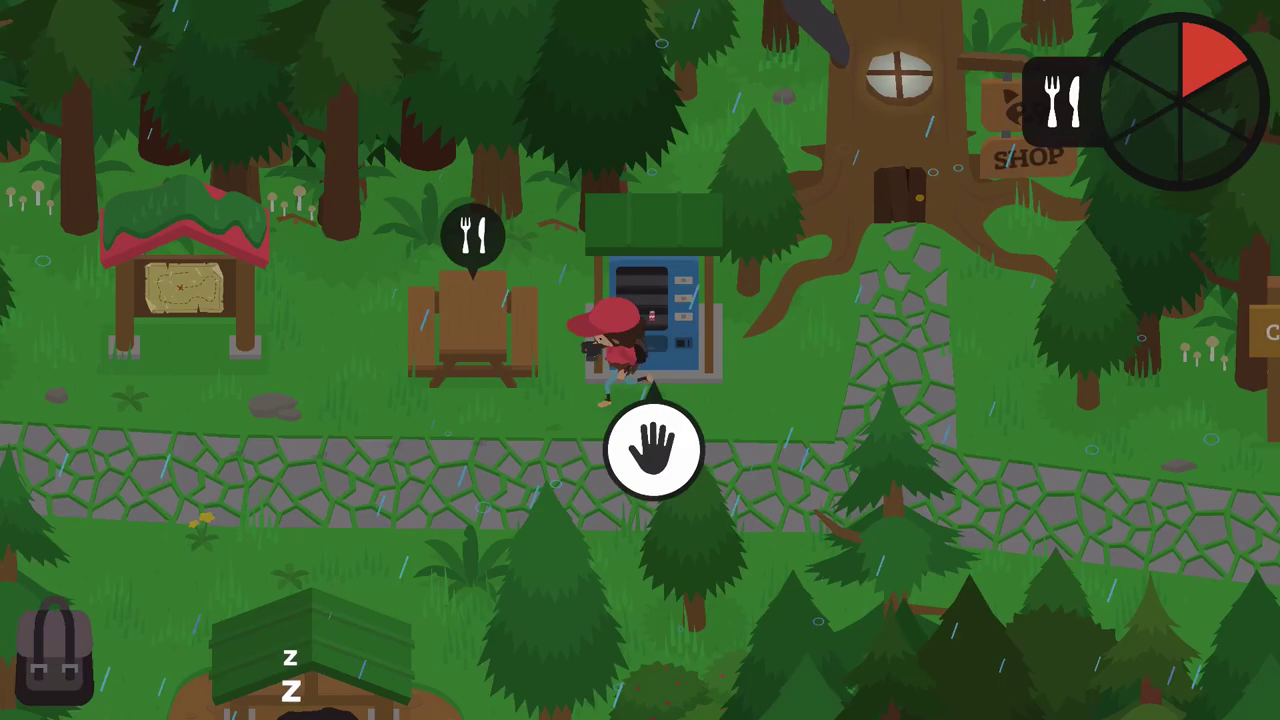
{"action": "key", "text": "Left"}
{"action": "key", "text": "Return"}
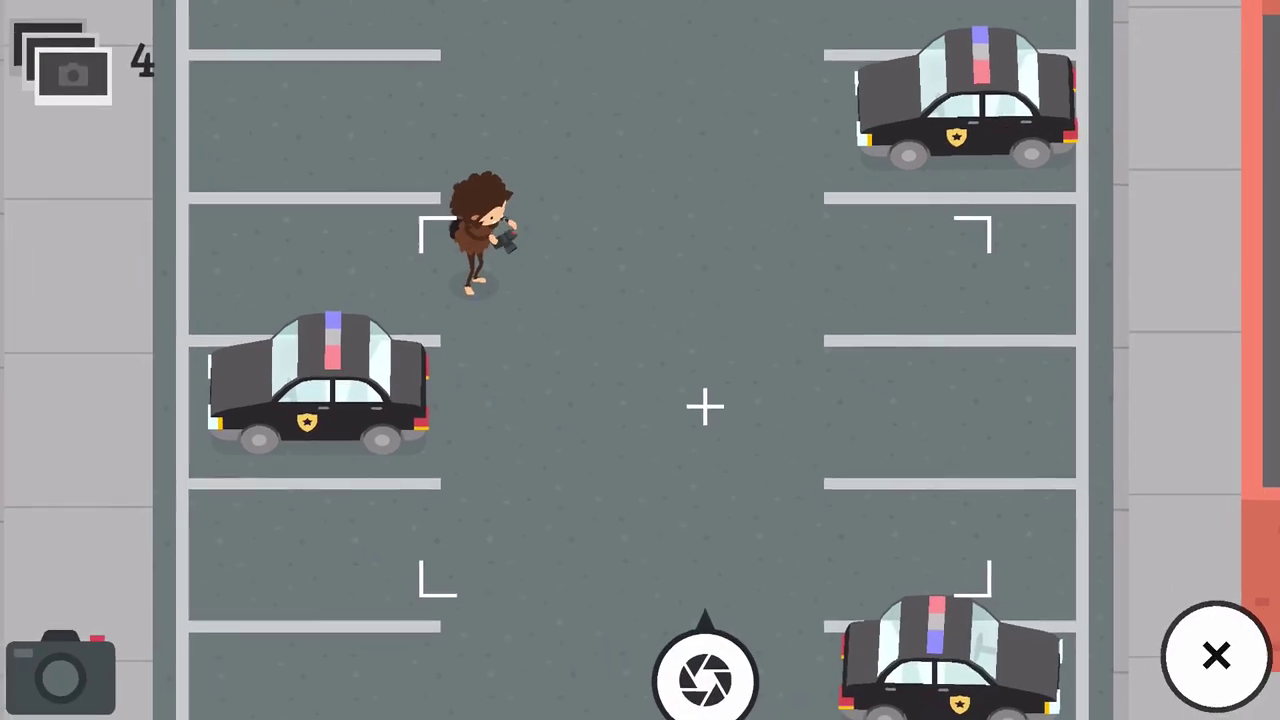
- Pan the viewfinder around the parking lot, then leave photo mode
{"action": "key", "text": "a"}
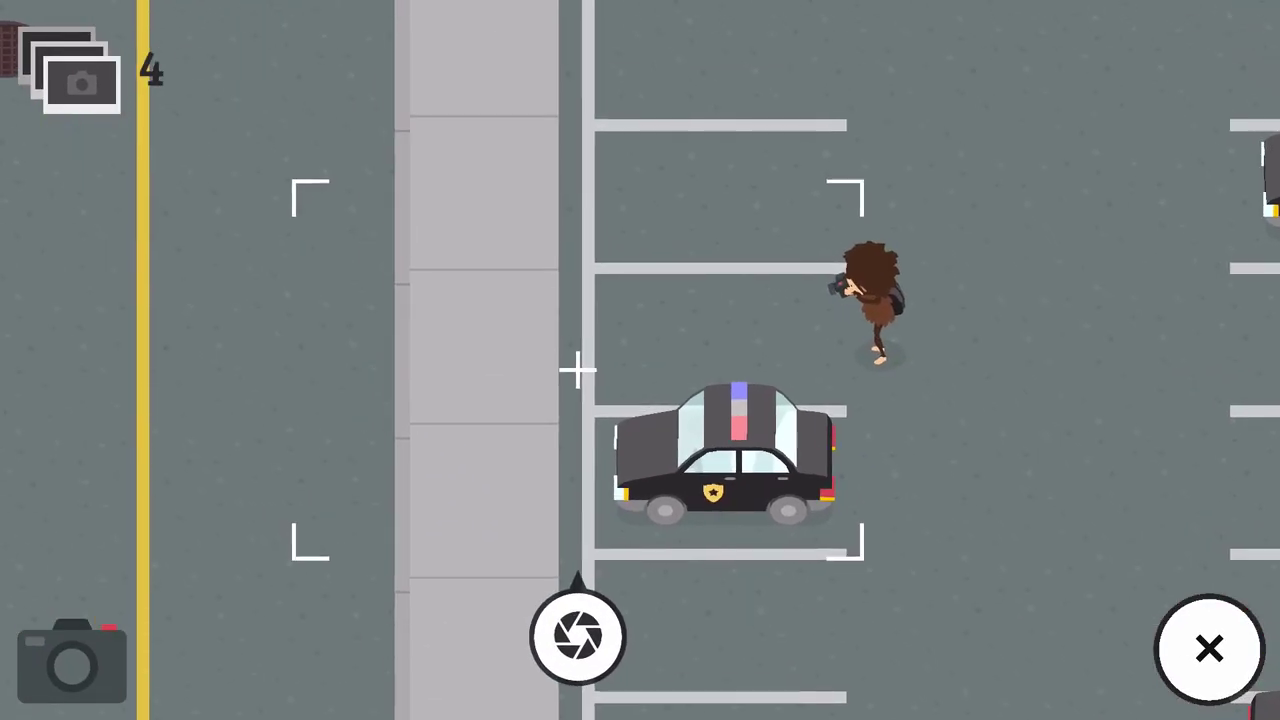
{"action": "key", "text": "s"}
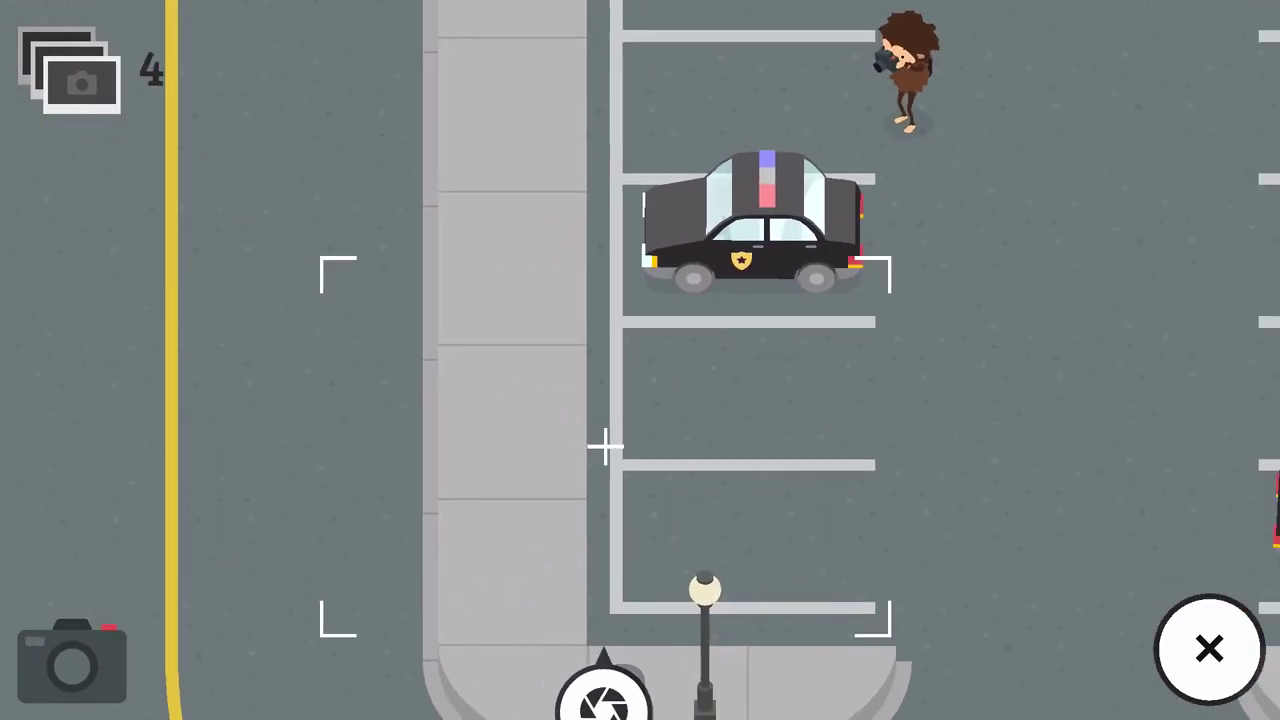
{"action": "key", "text": "w"}
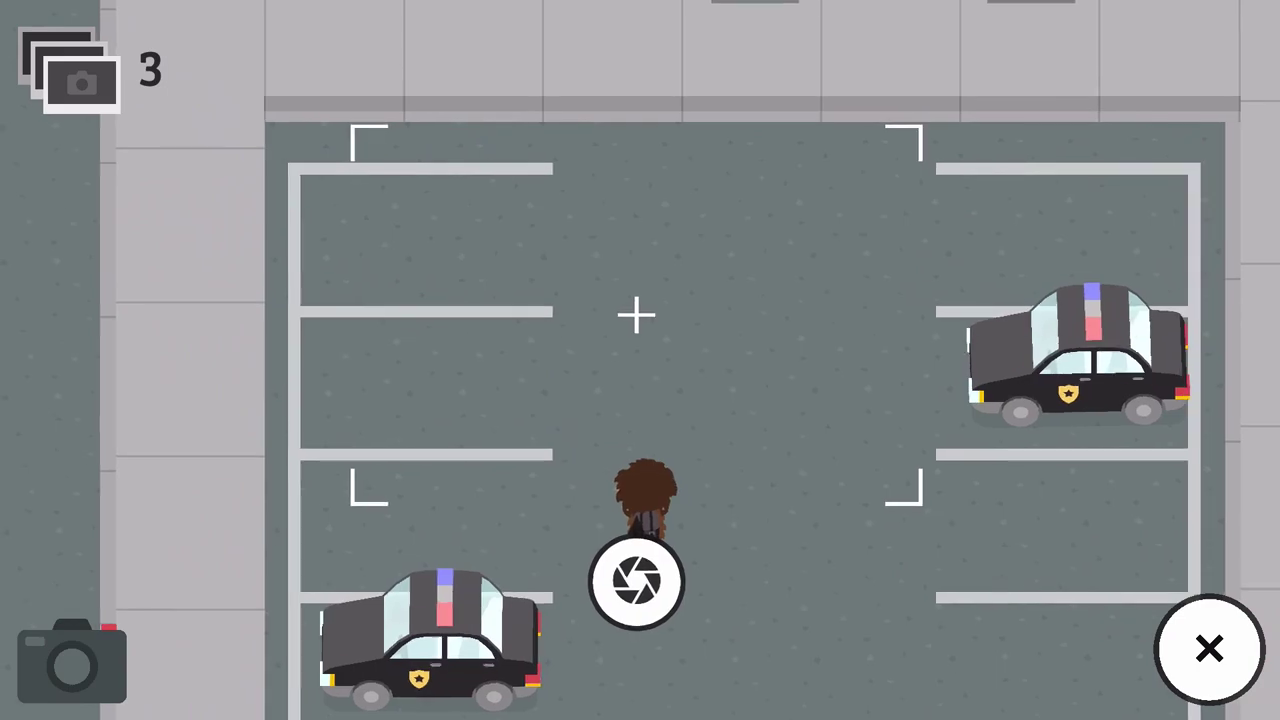
{"action": "key", "text": "Escape"}
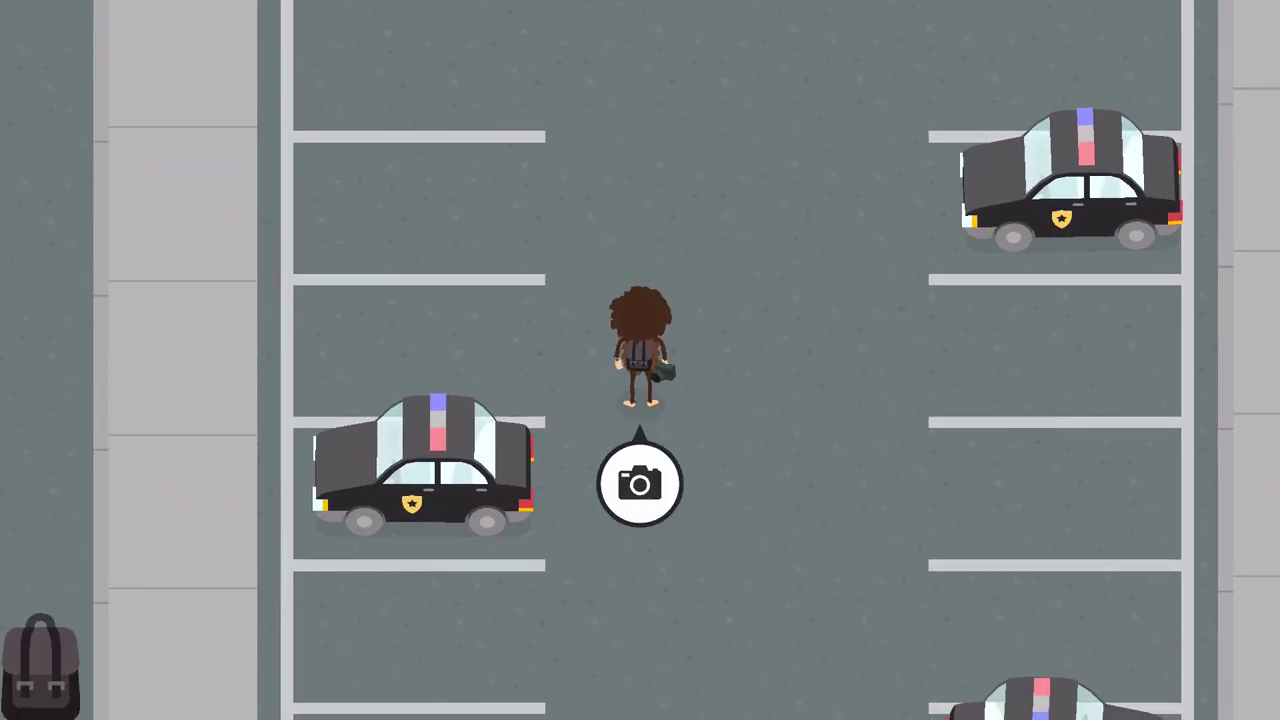
- Set the camera's photo timer delay to 10 seconds
{"action": "key", "text": "Return"}
{"action": "key", "text": "Tab"}
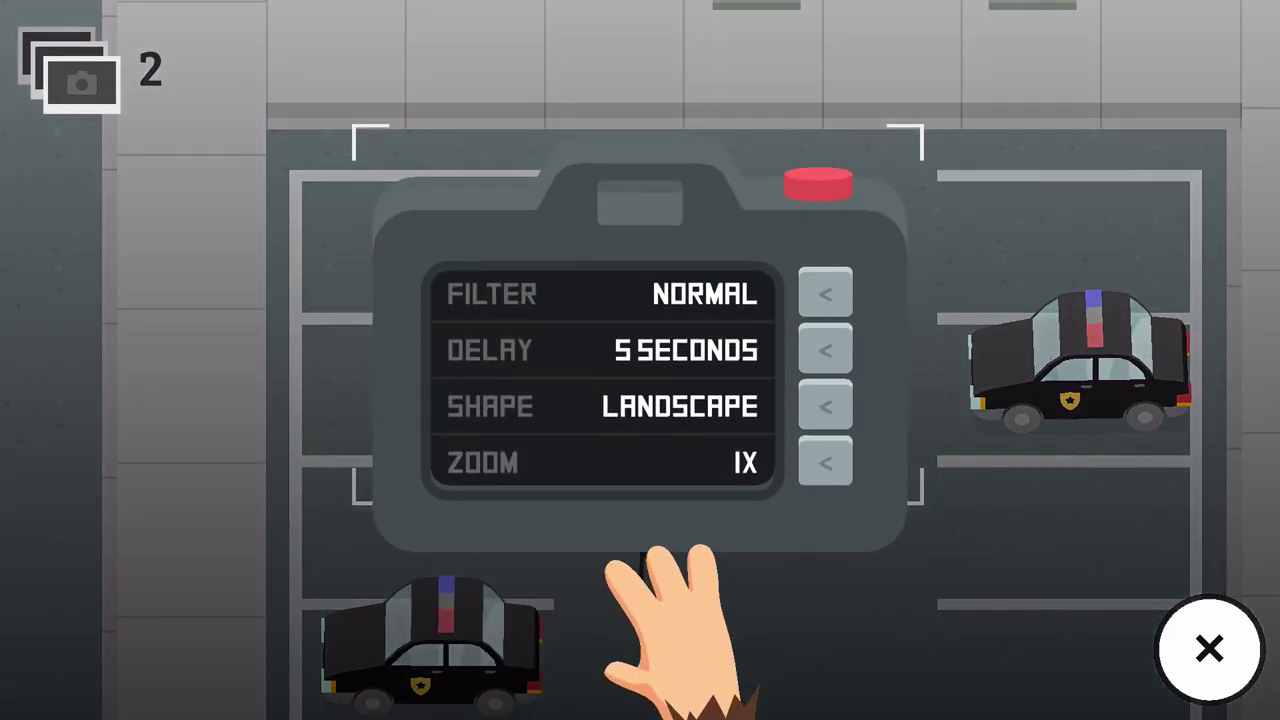
{"action": "key", "text": "Return"}
{"action": "key", "text": "Escape"}
{"action": "key", "text": "Escape"}
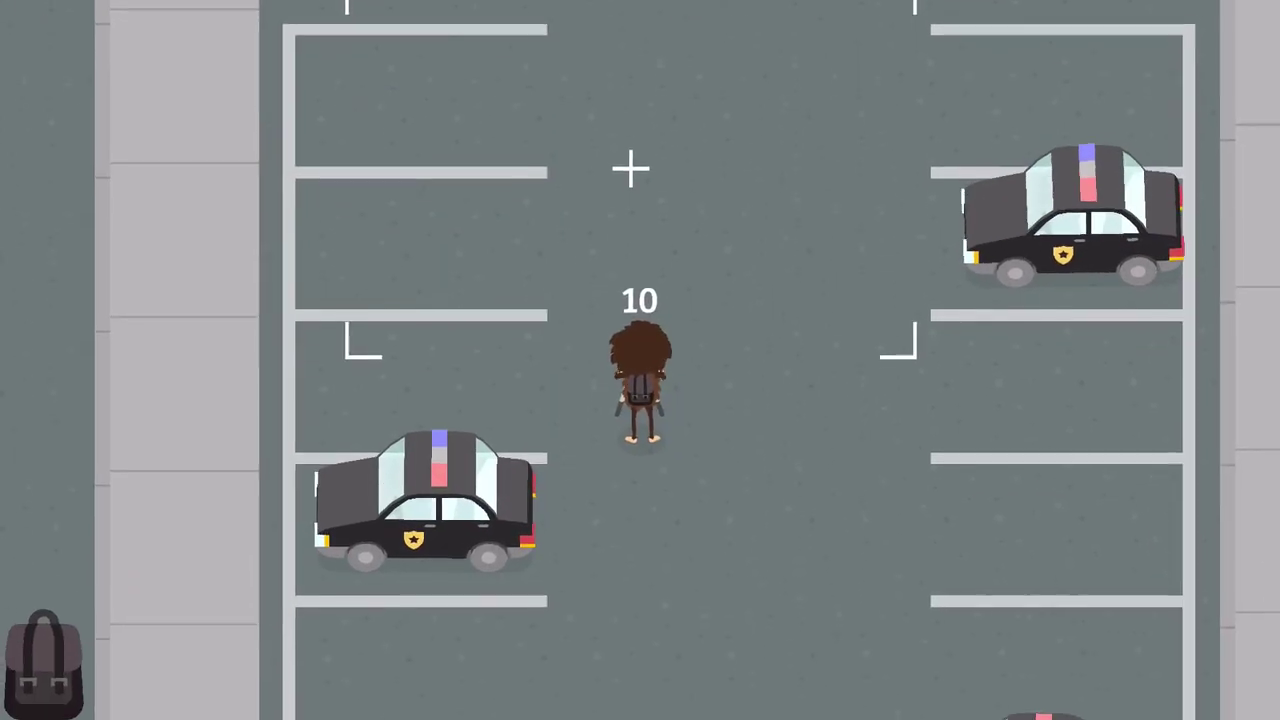
- Trigger a police chase at the car and lead it into the camera's frame
{"action": "key", "text": "Left"}
{"action": "key", "text": "Return"}
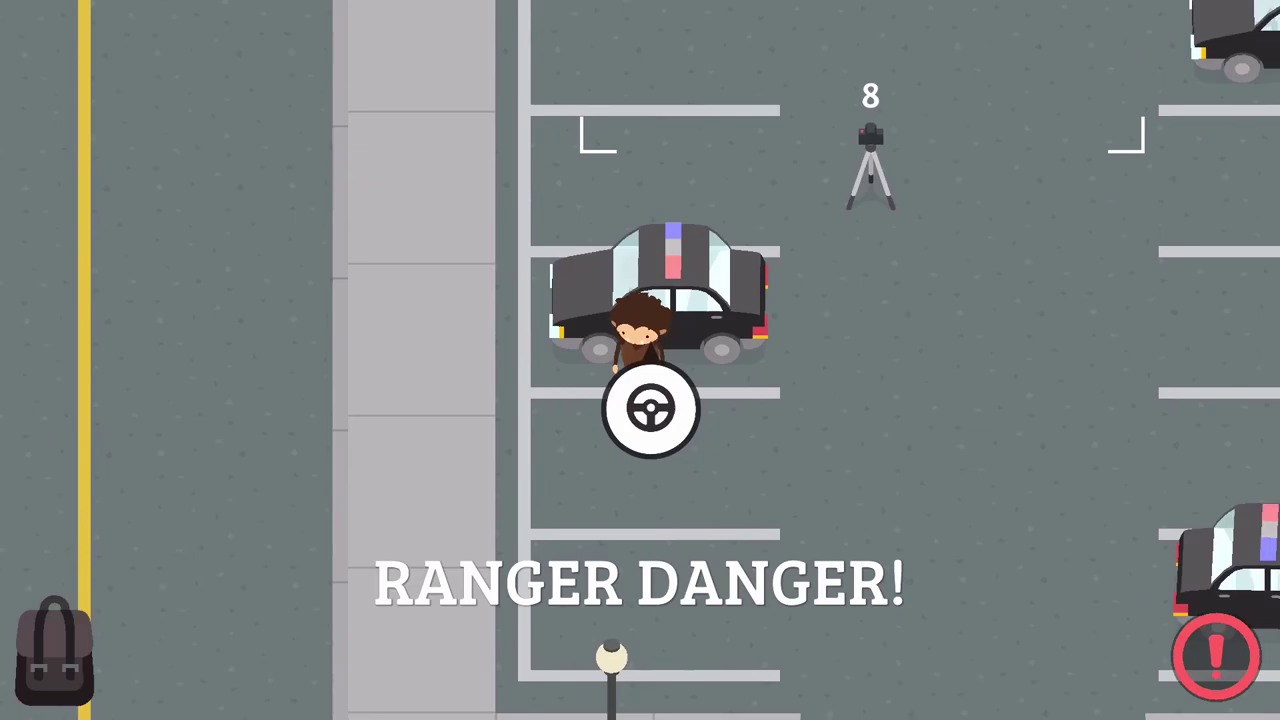
{"action": "key", "text": "Left"}
{"action": "key", "text": "Up"}
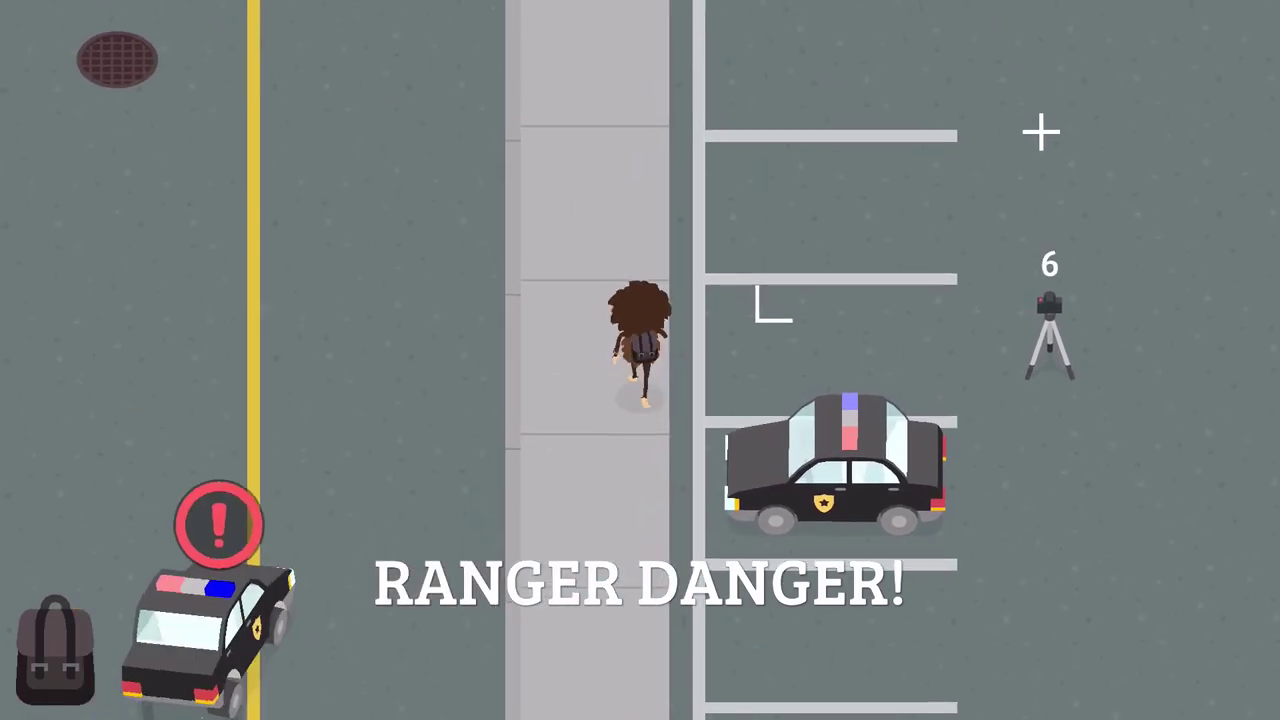
{"action": "key", "text": "Up"}
{"action": "key", "text": "Right"}
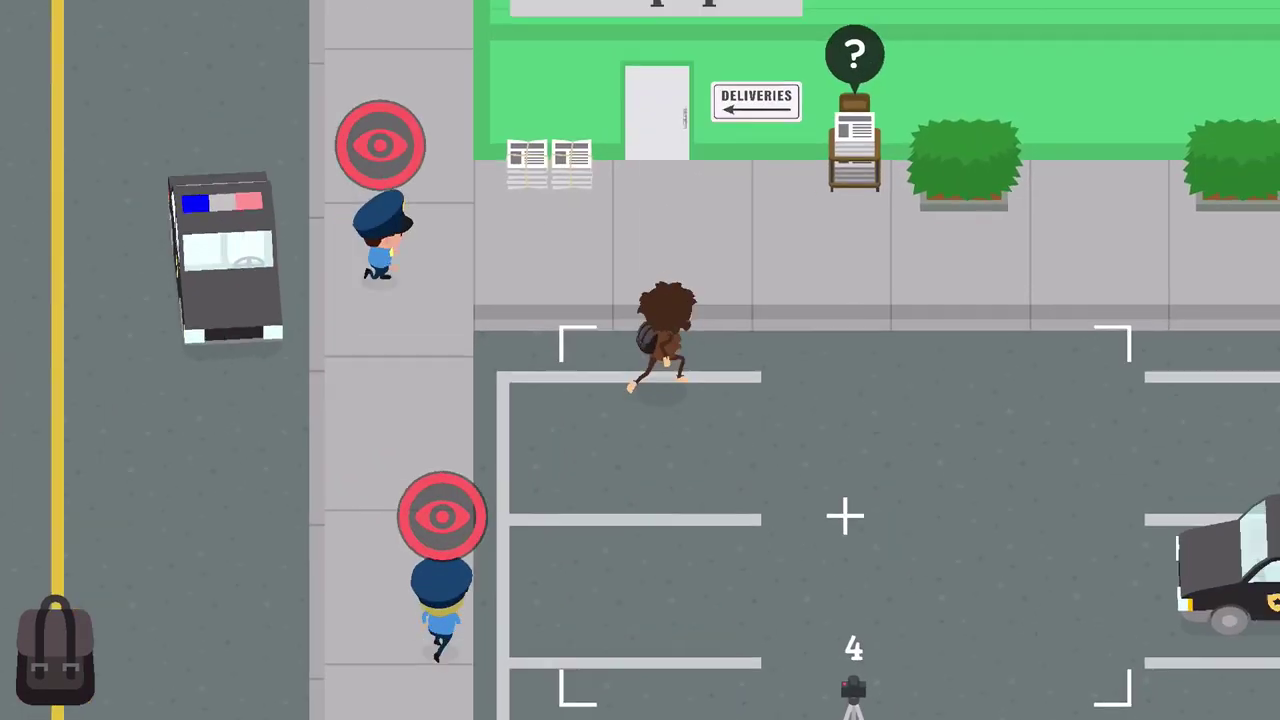
{"action": "key", "text": "Right"}
{"action": "key", "text": "Down"}
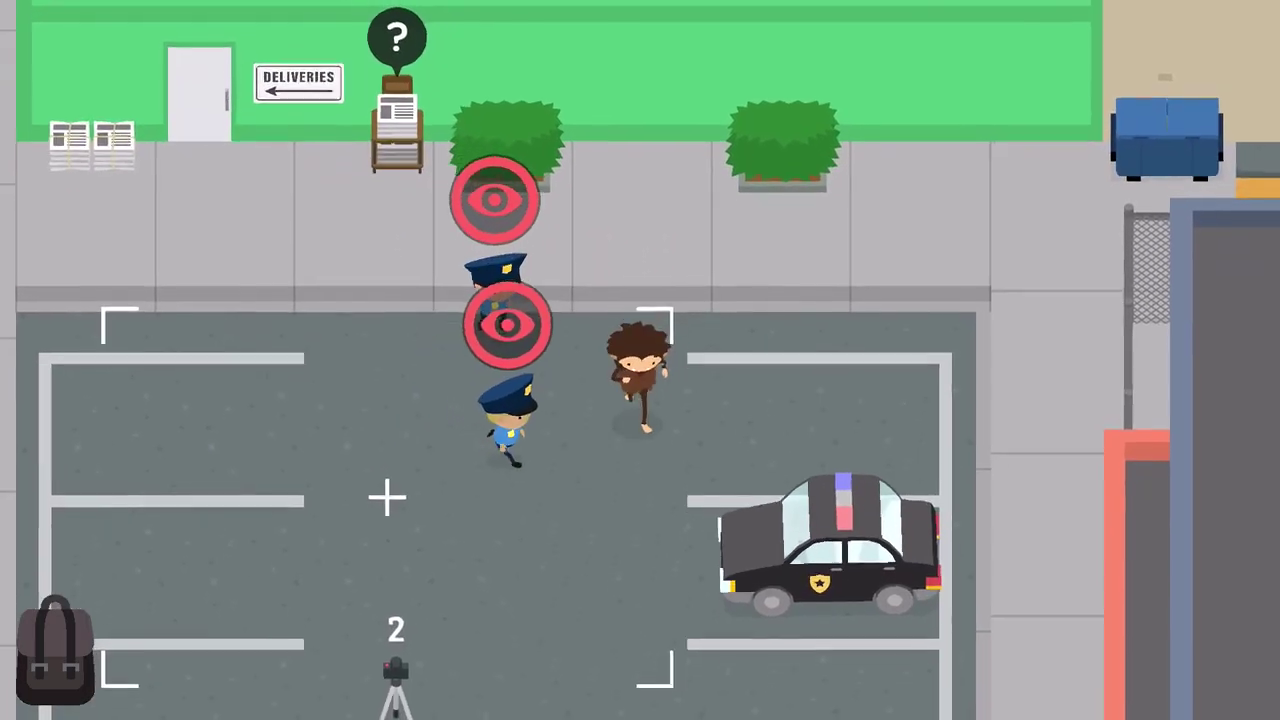
{"action": "key", "text": "Down"}
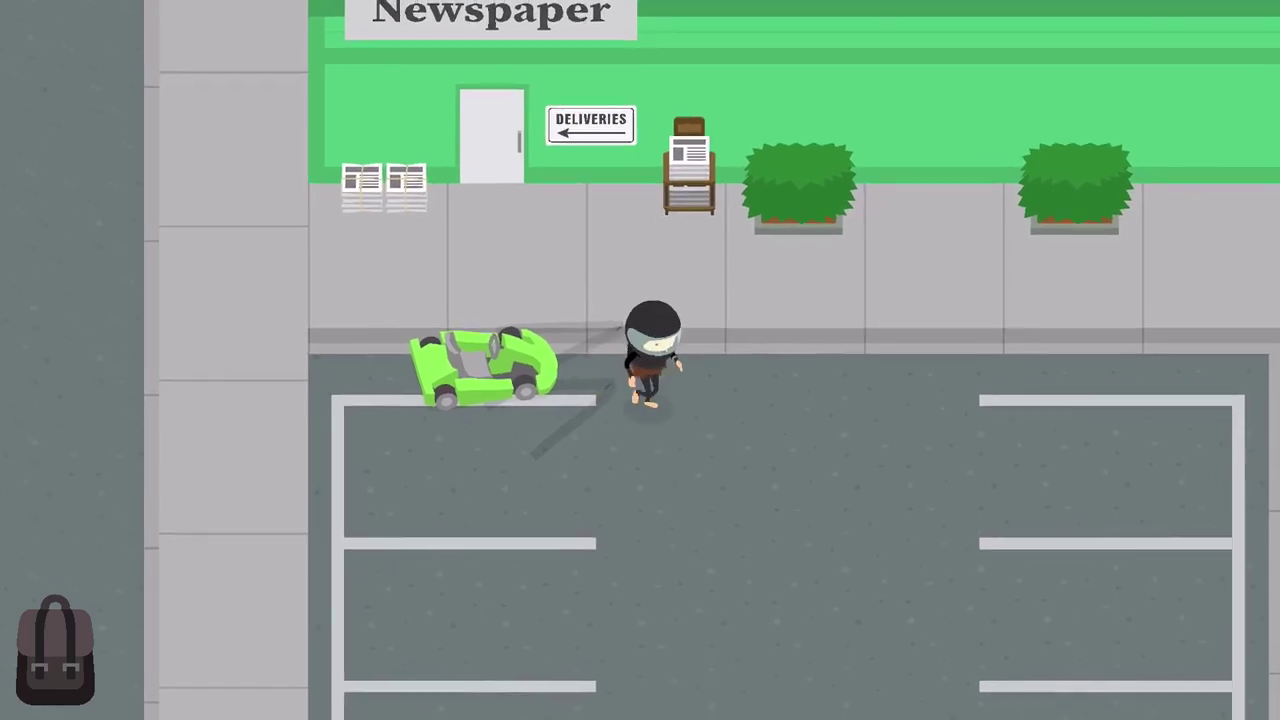
- Switch to the plain hairy sasquatch outfit in the backpack and frame a photo
{"action": "left_click", "coordinate": [55, 650]}
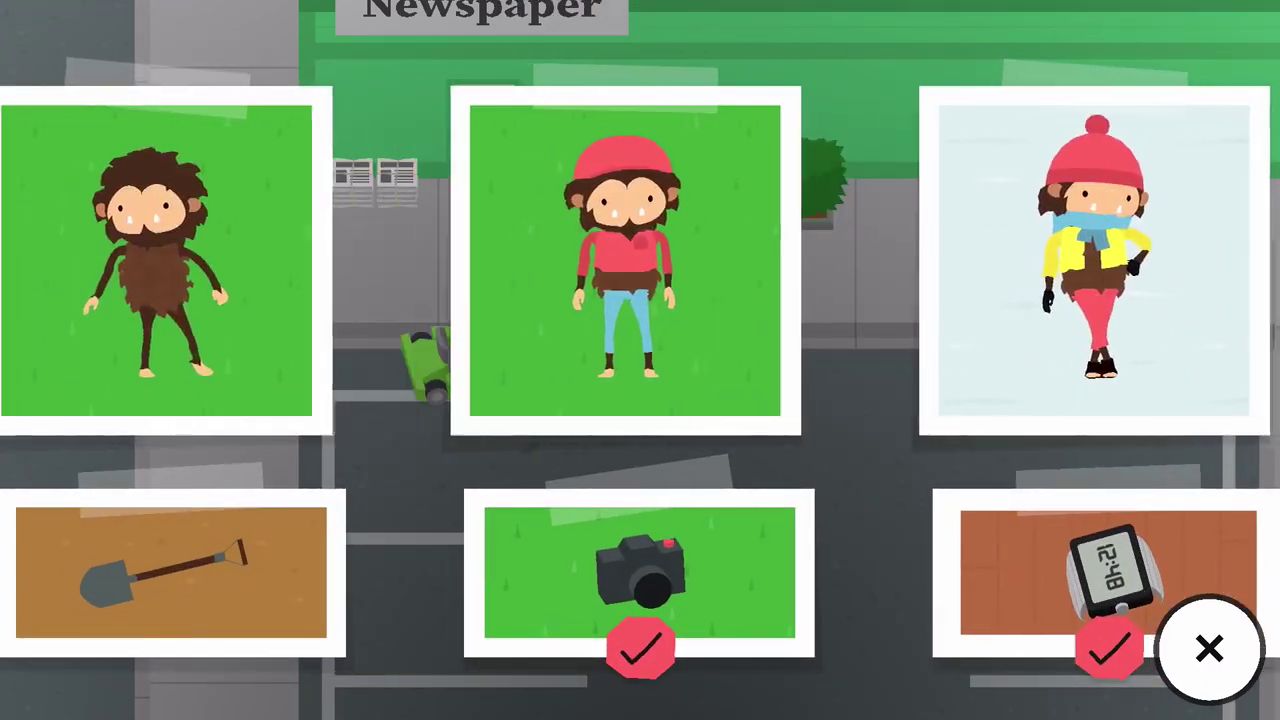
{"action": "left_click", "coordinate": [330, 260]}
{"action": "left_click", "coordinate": [1210, 650]}
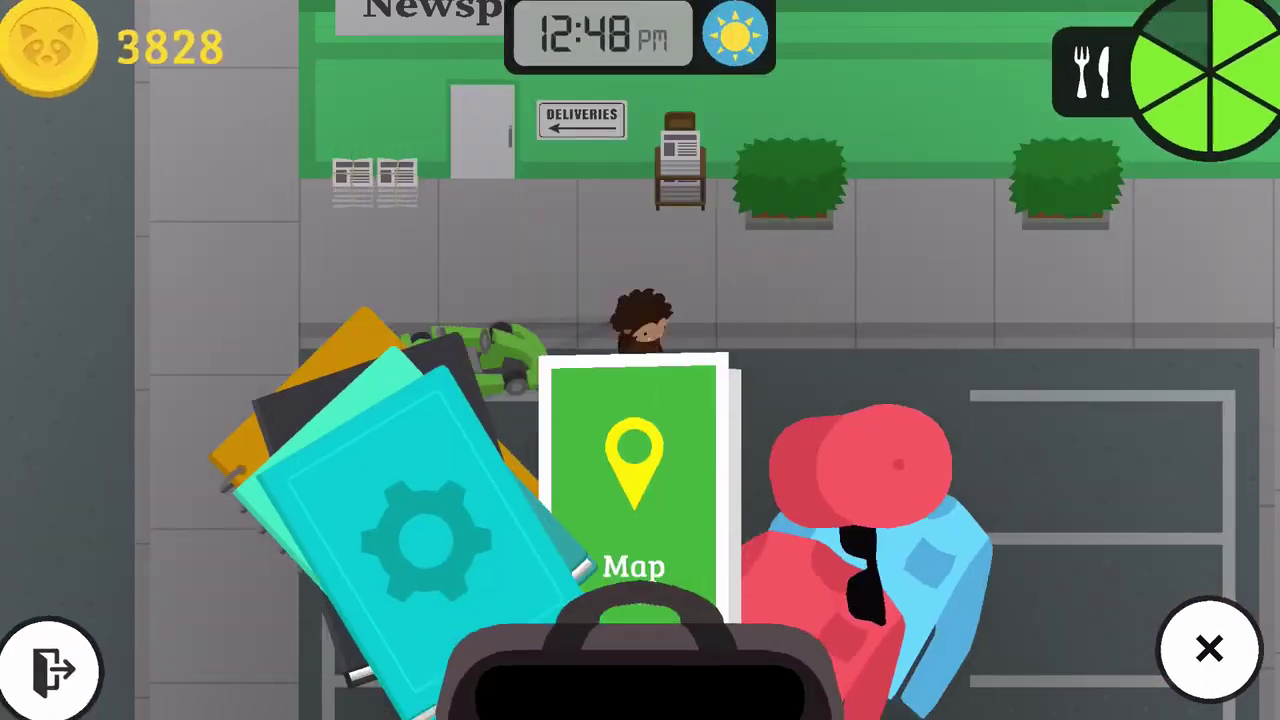
{"action": "key", "text": "e"}
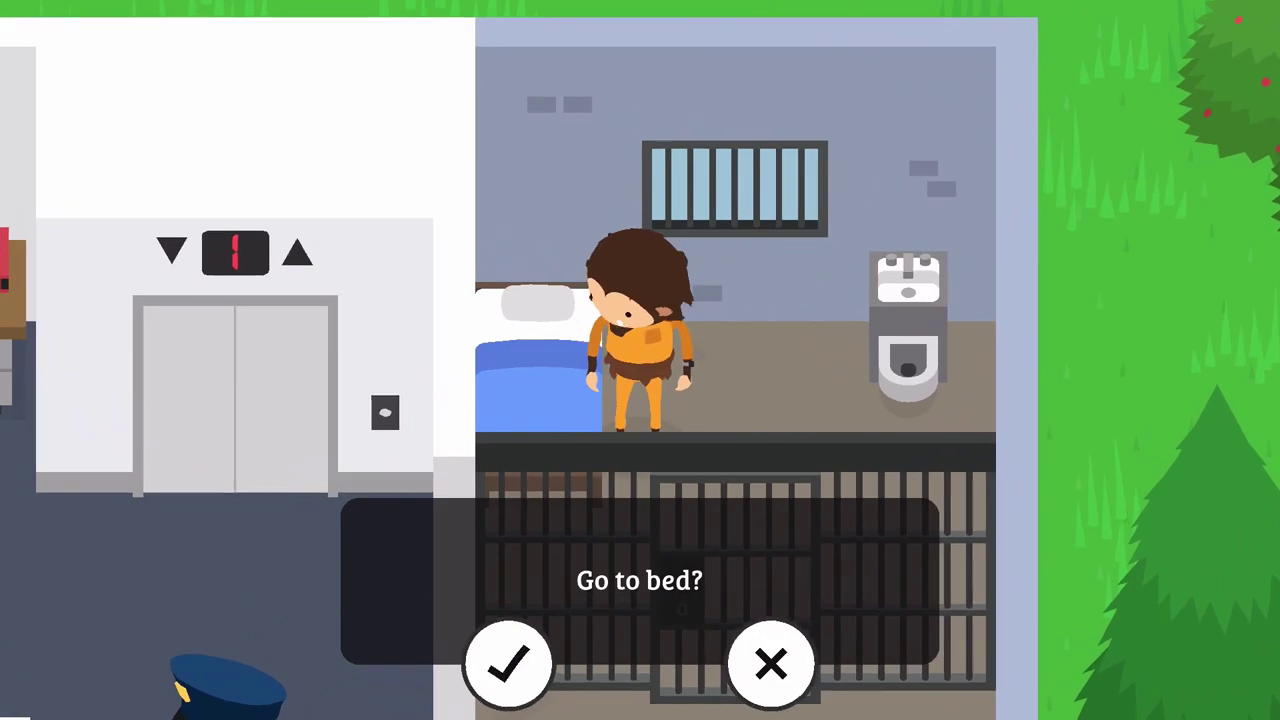
- Agree to sleep, then follow the stone path into the log cabin bedroom
{"action": "key", "text": "Return"}
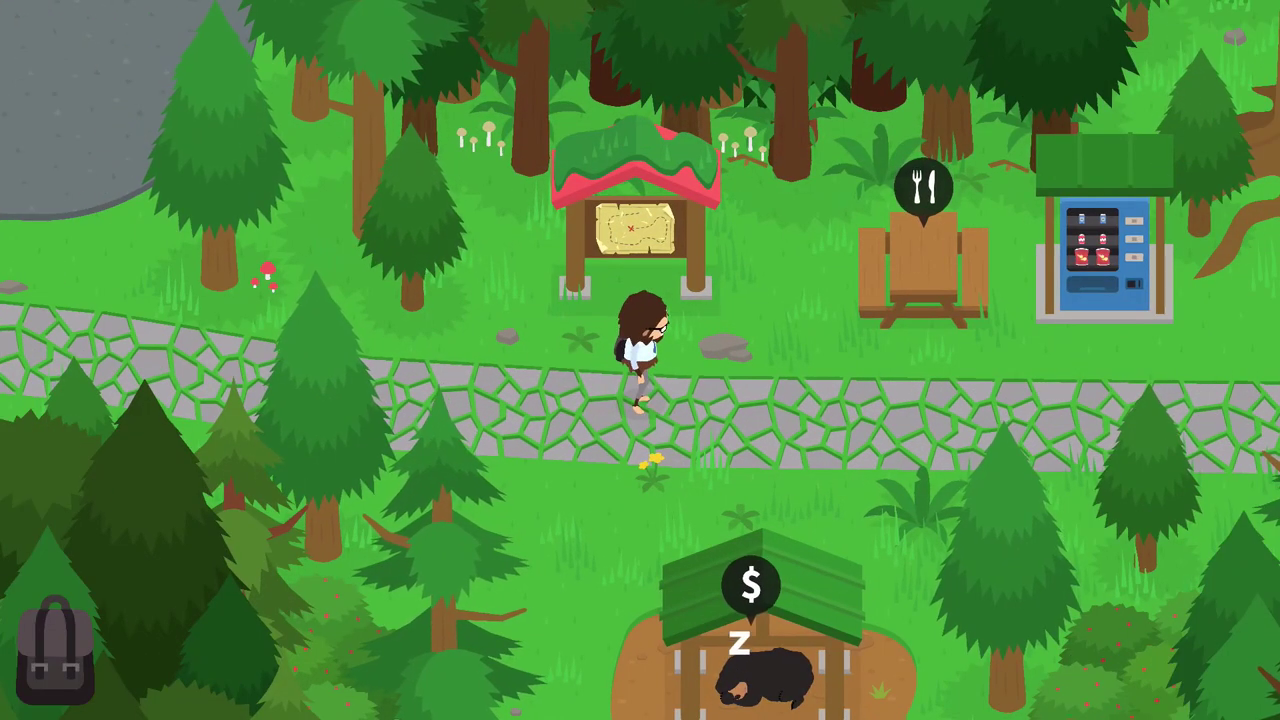
{"action": "key", "text": "Left"}
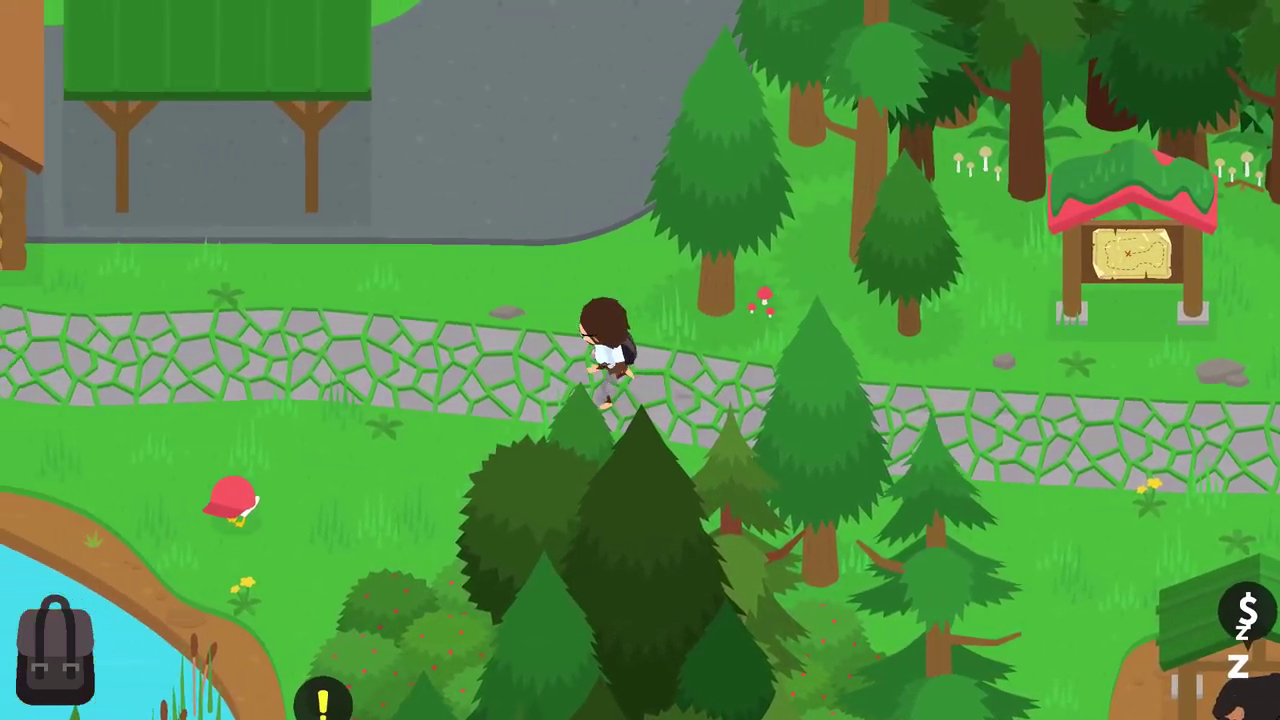
{"action": "key", "text": "Left"}
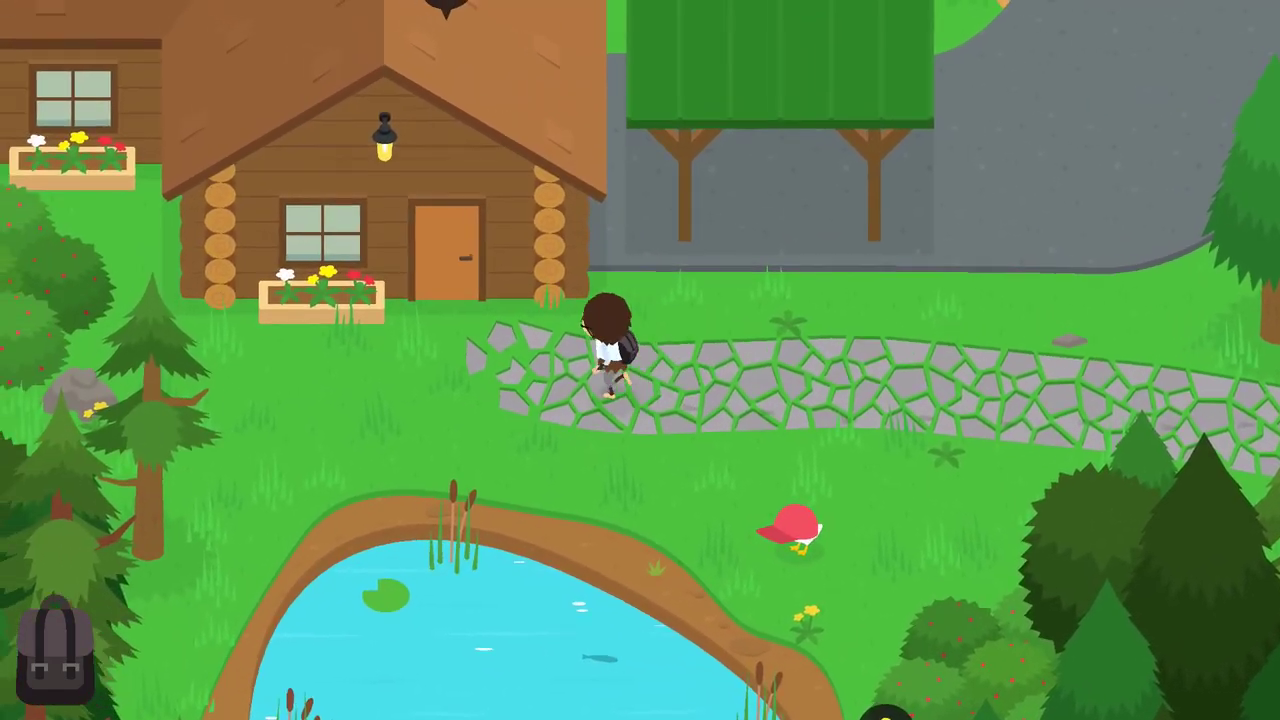
{"action": "key", "text": "Up"}
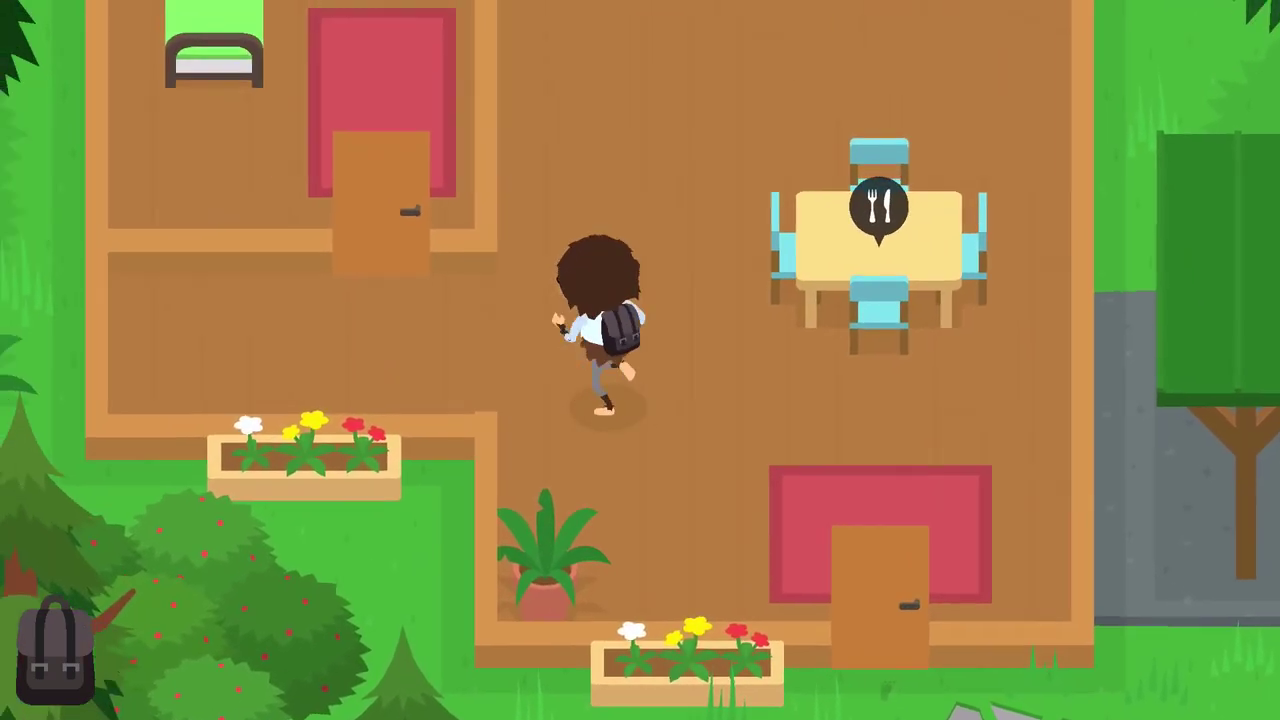
{"action": "key", "text": "Up"}
{"action": "key", "text": "Left"}
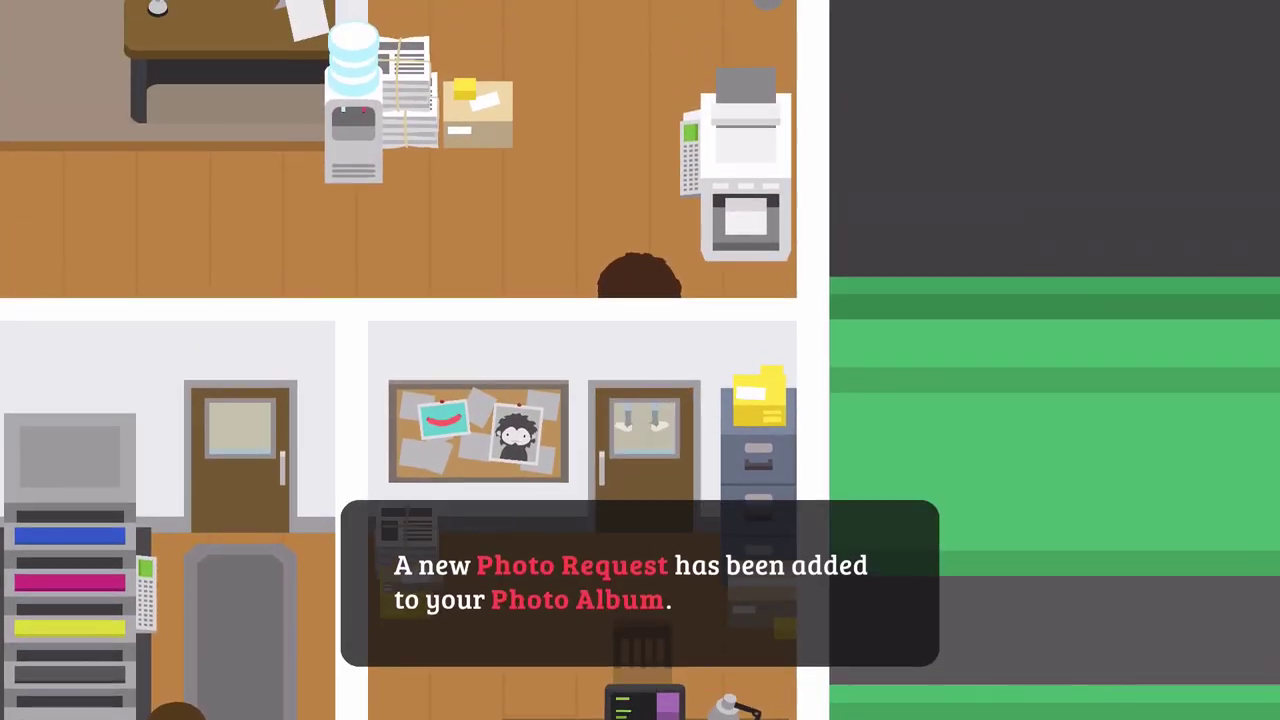
- Enter the office, check the coffee-shop sitting request in the Photo Album, and cross to the café
{"action": "key", "text": "Return"}
{"action": "key", "text": "Escape"}
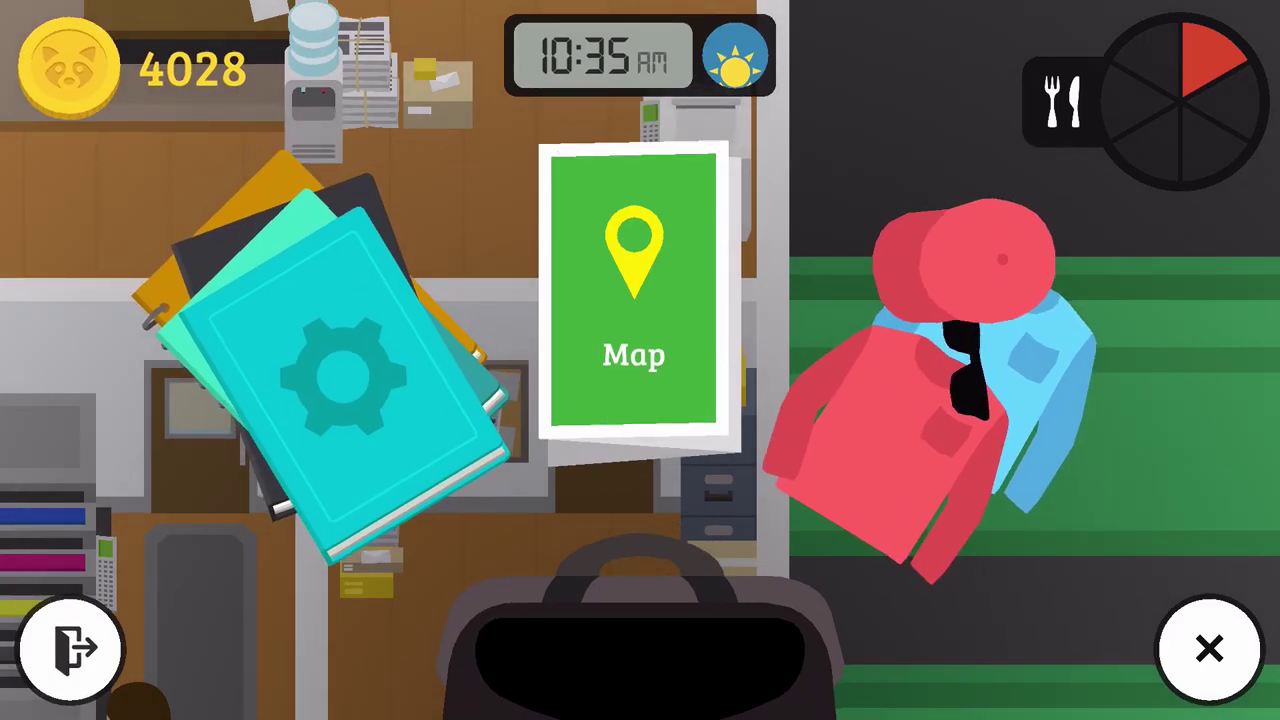
{"action": "key", "text": "Return"}
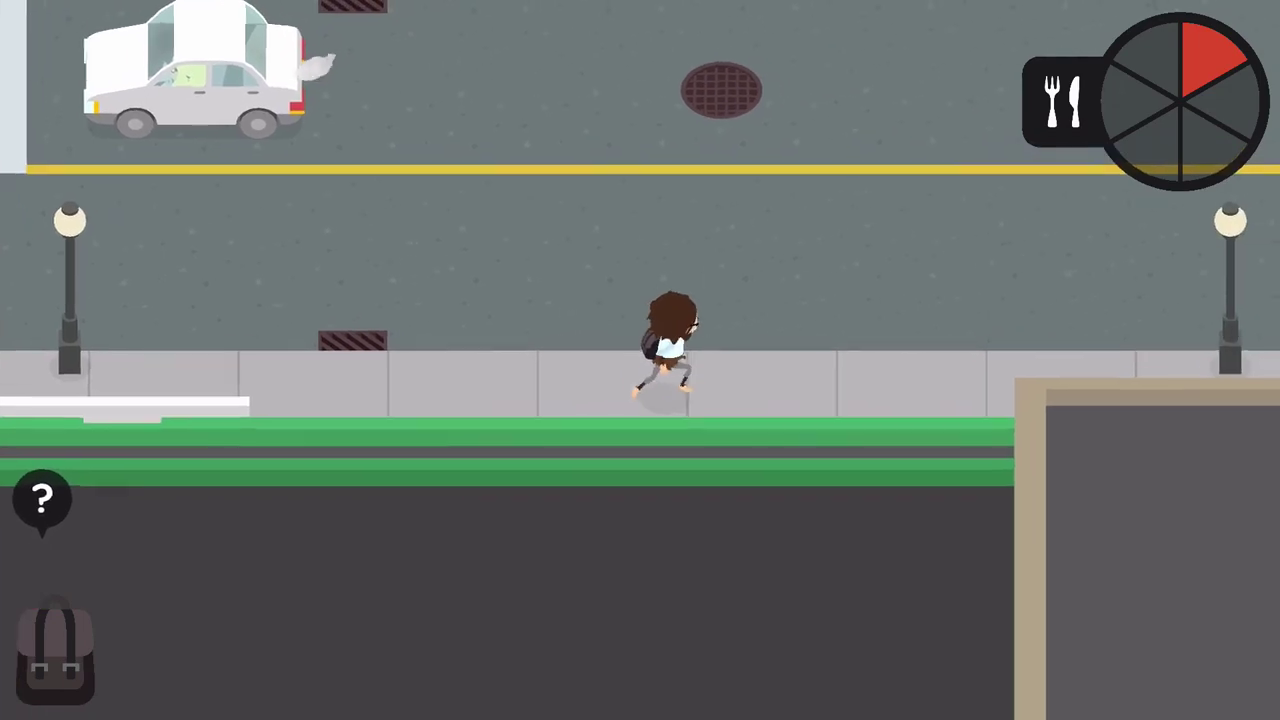
{"action": "key", "text": "Up"}
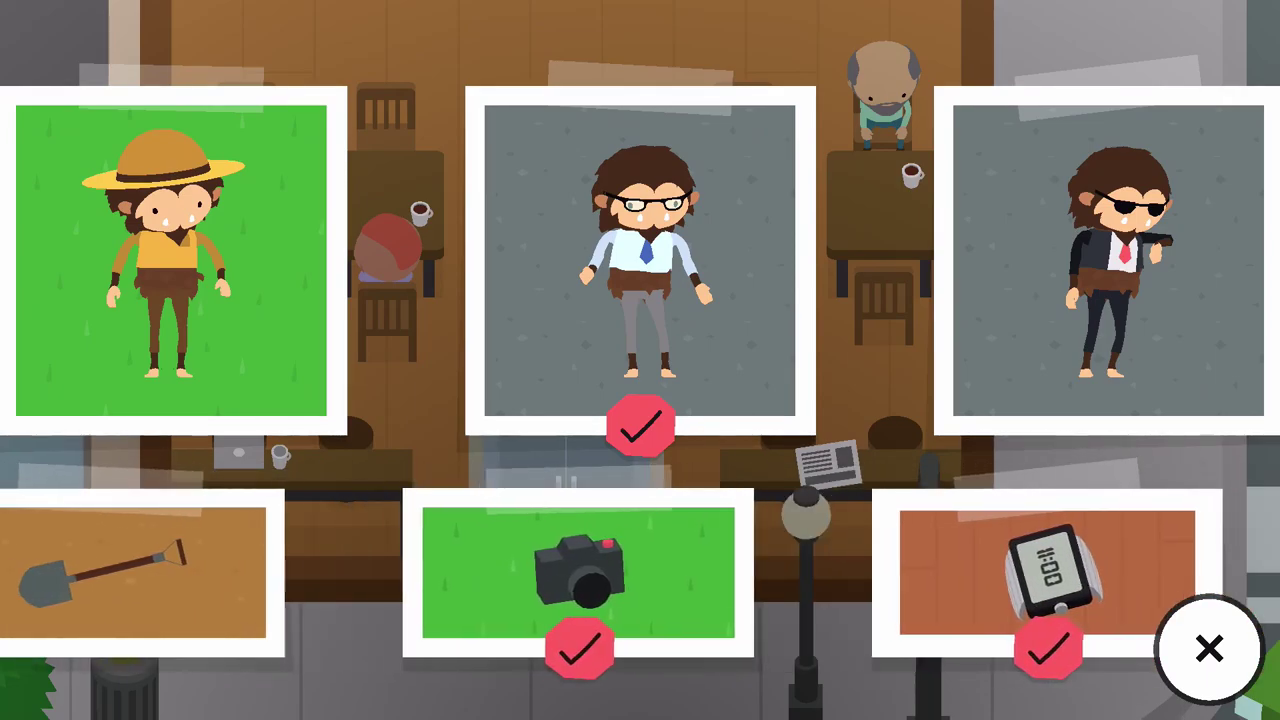
- Close the outfit menus, find the camera out of film, and leave the café
{"action": "key", "text": "Escape"}
{"action": "key", "text": "Escape"}
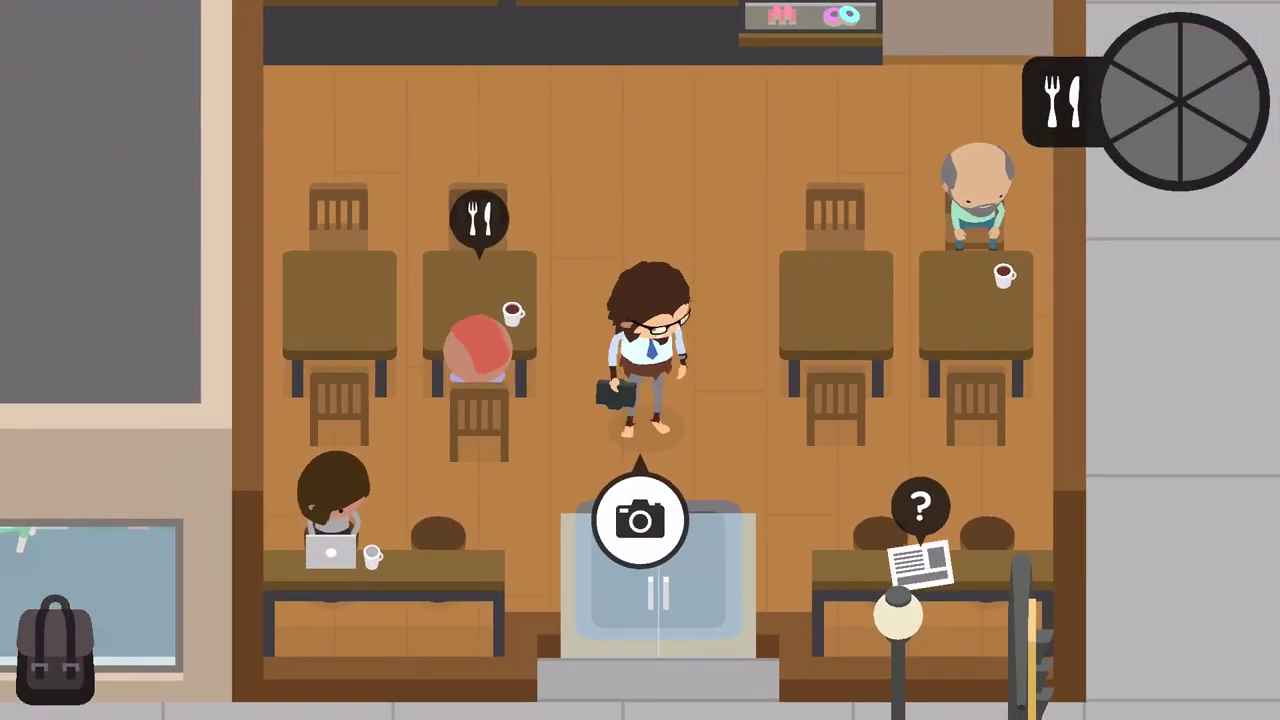
{"action": "key", "text": "Return"}
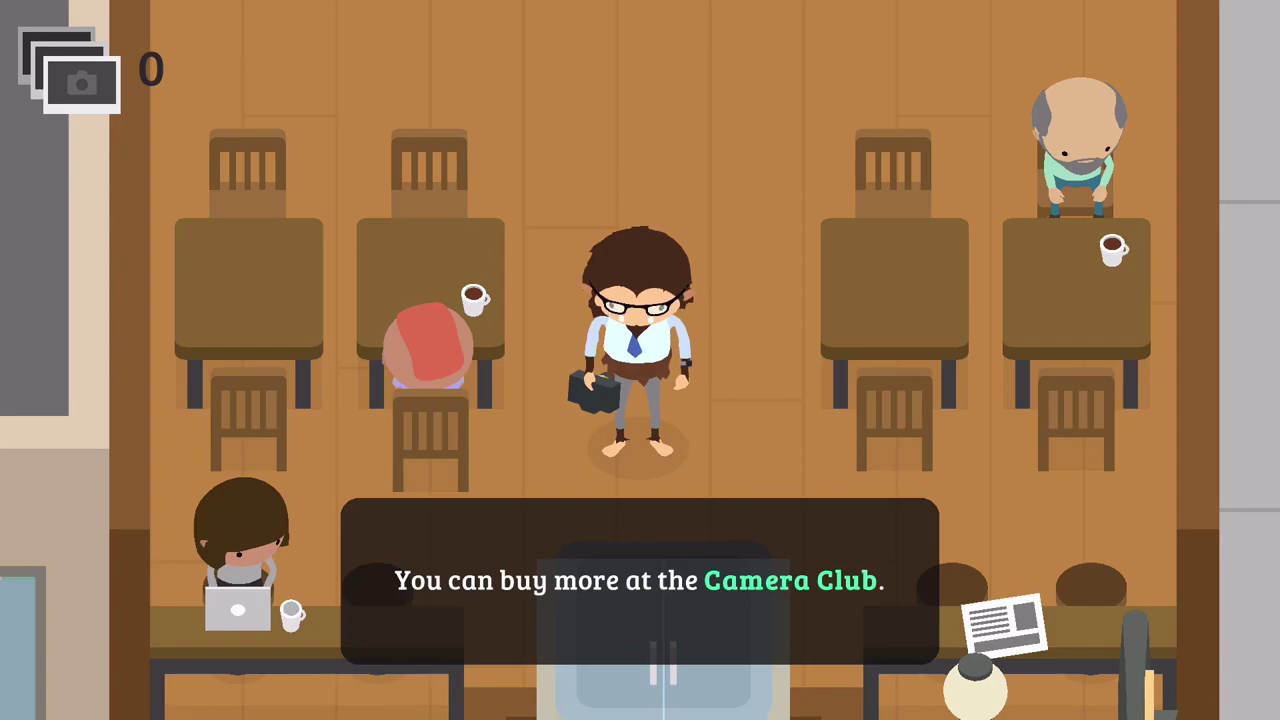
{"action": "key", "text": "Return"}
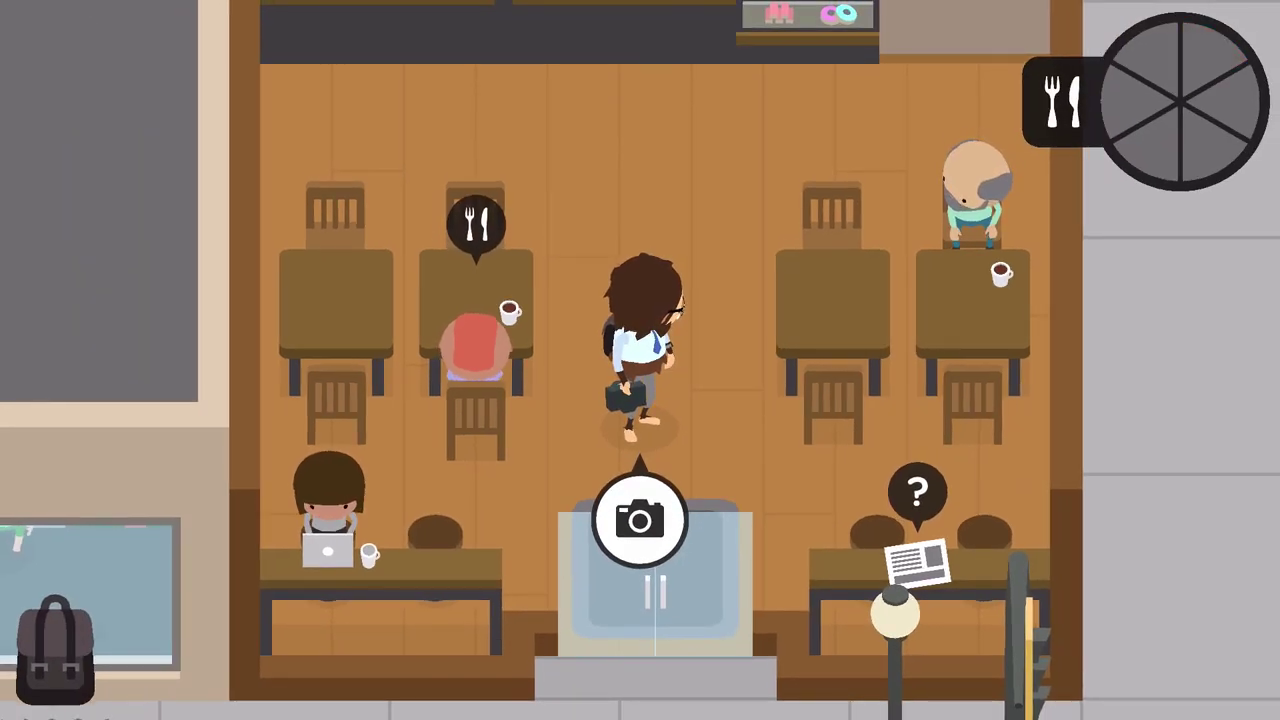
{"action": "key", "text": "Down"}
{"action": "key", "text": "Down"}
{"action": "key", "text": "Down"}
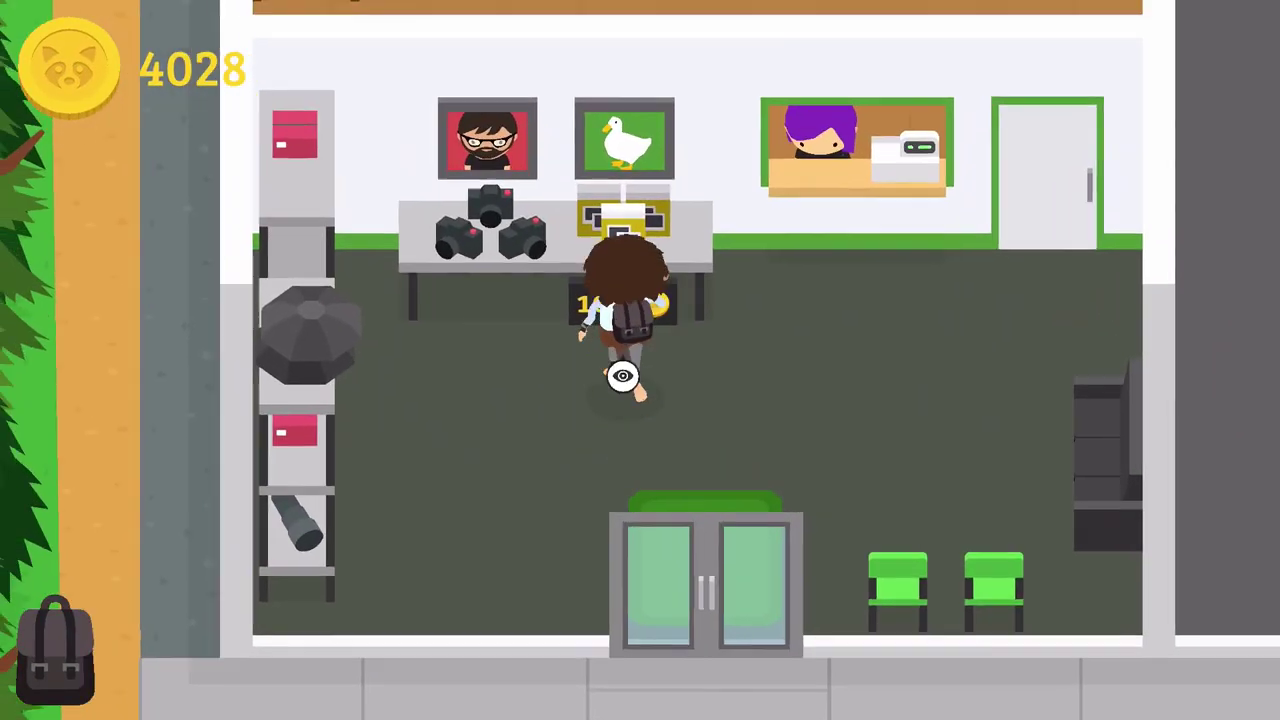
- Buy four packs of Camera Film, bringing coins down to 3628
{"action": "key", "text": "Return"}
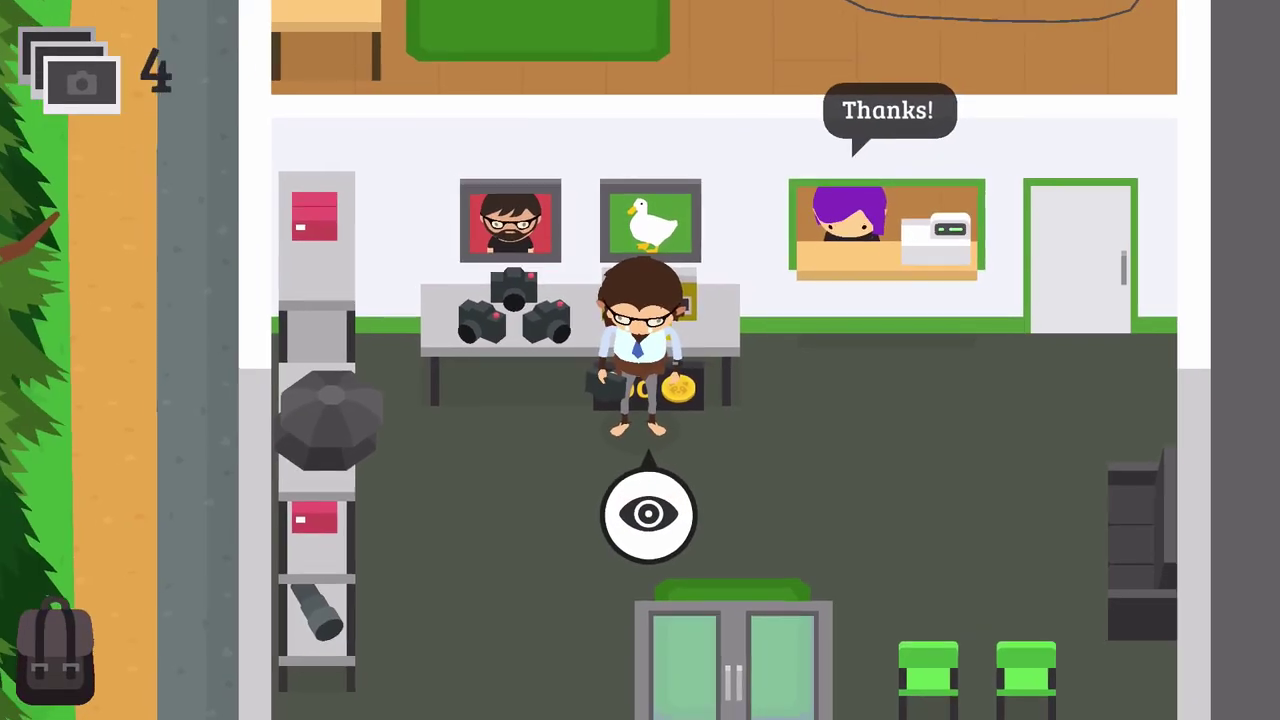
{"action": "key", "text": "Return"}
{"action": "key", "text": "Return"}
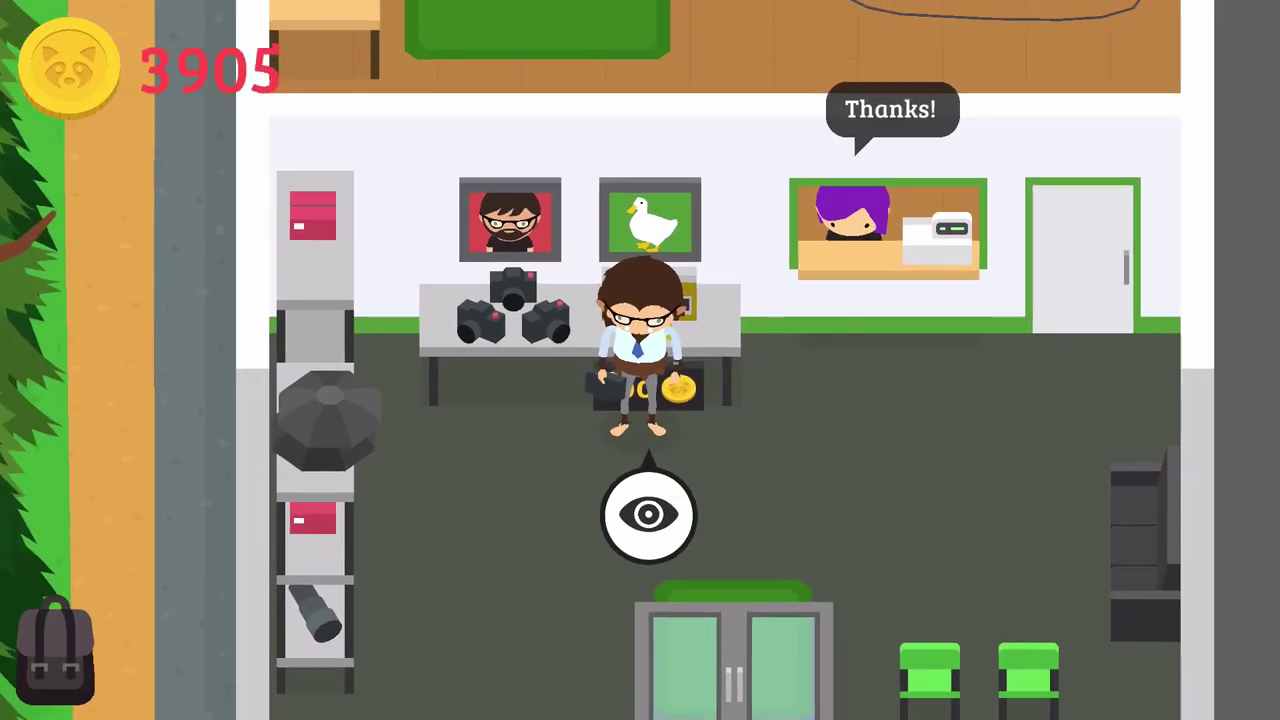
{"action": "key", "text": "Return"}
{"action": "key", "text": "Return"}
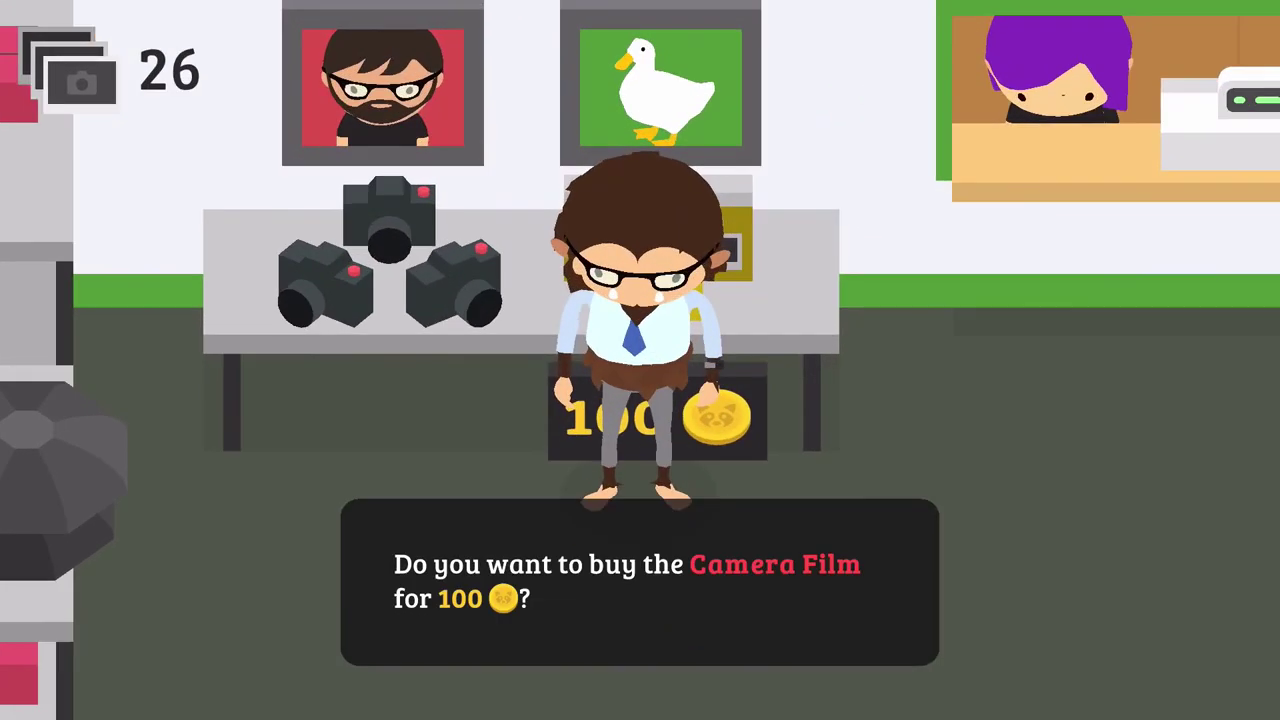
{"action": "key", "text": "Return"}
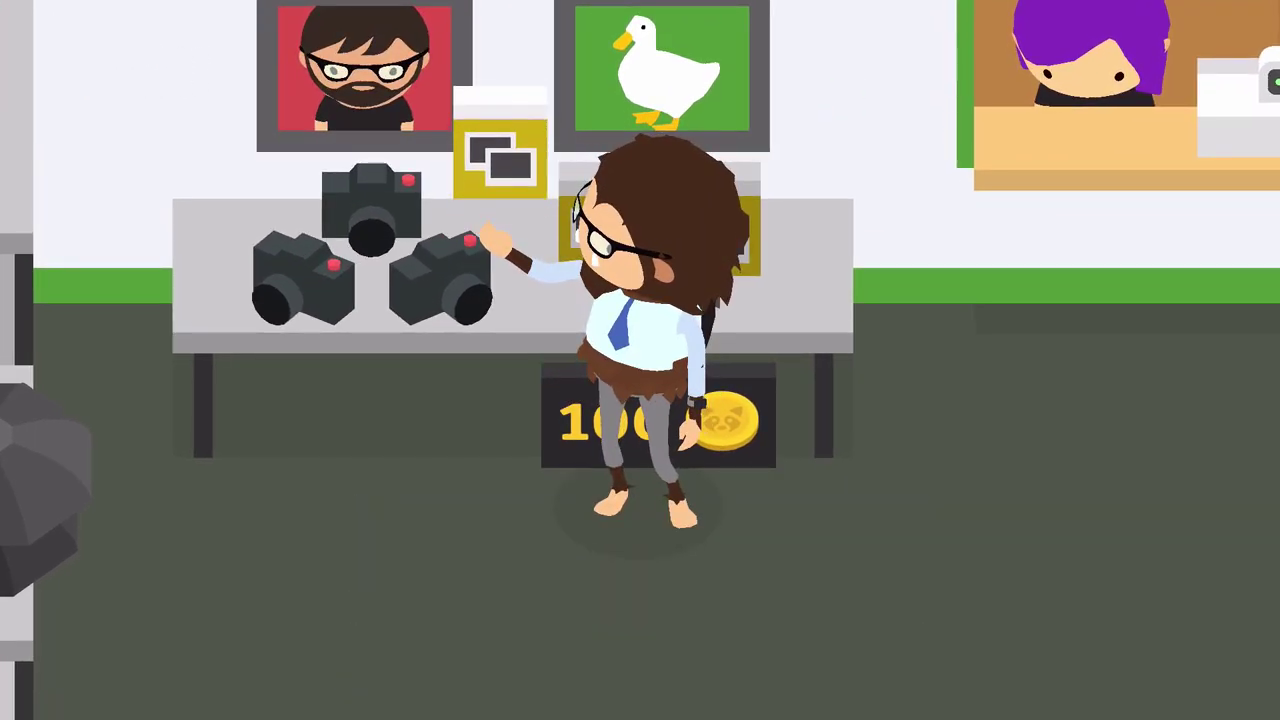
- Walk out of the Camera Club and check the map in the backpack
{"action": "key", "text": "Down"}
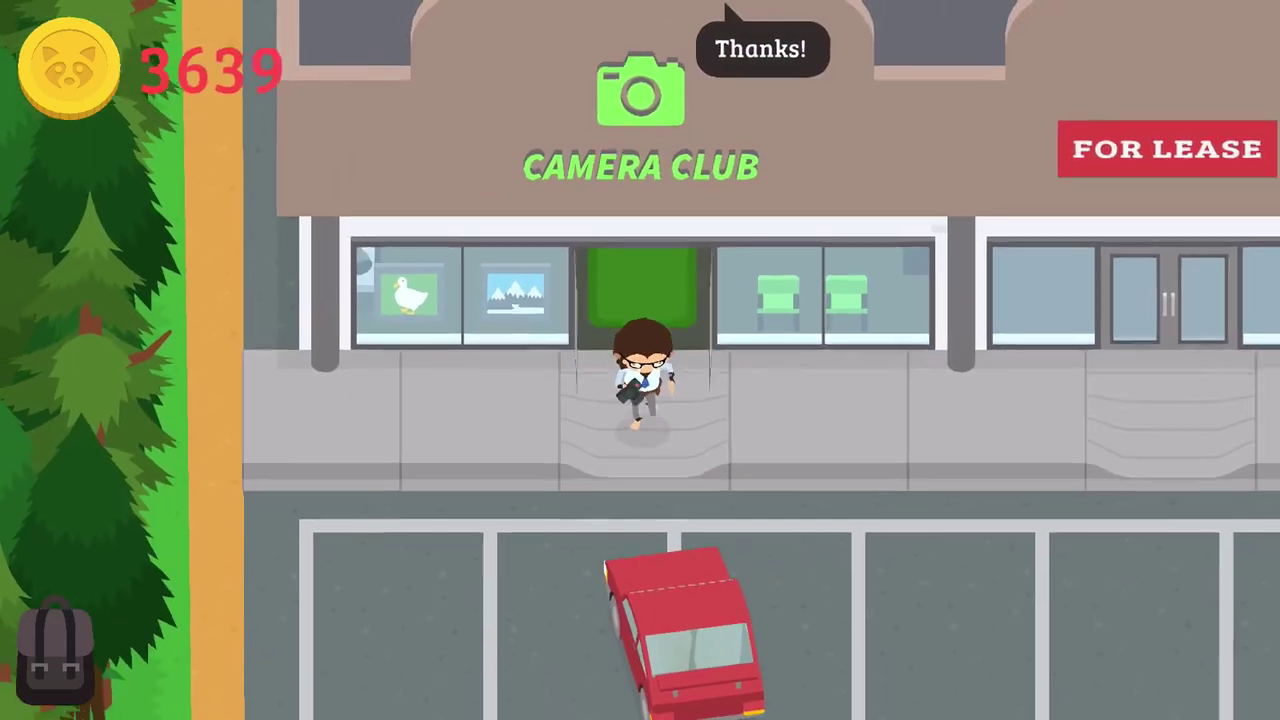
{"action": "key", "text": "Tab"}
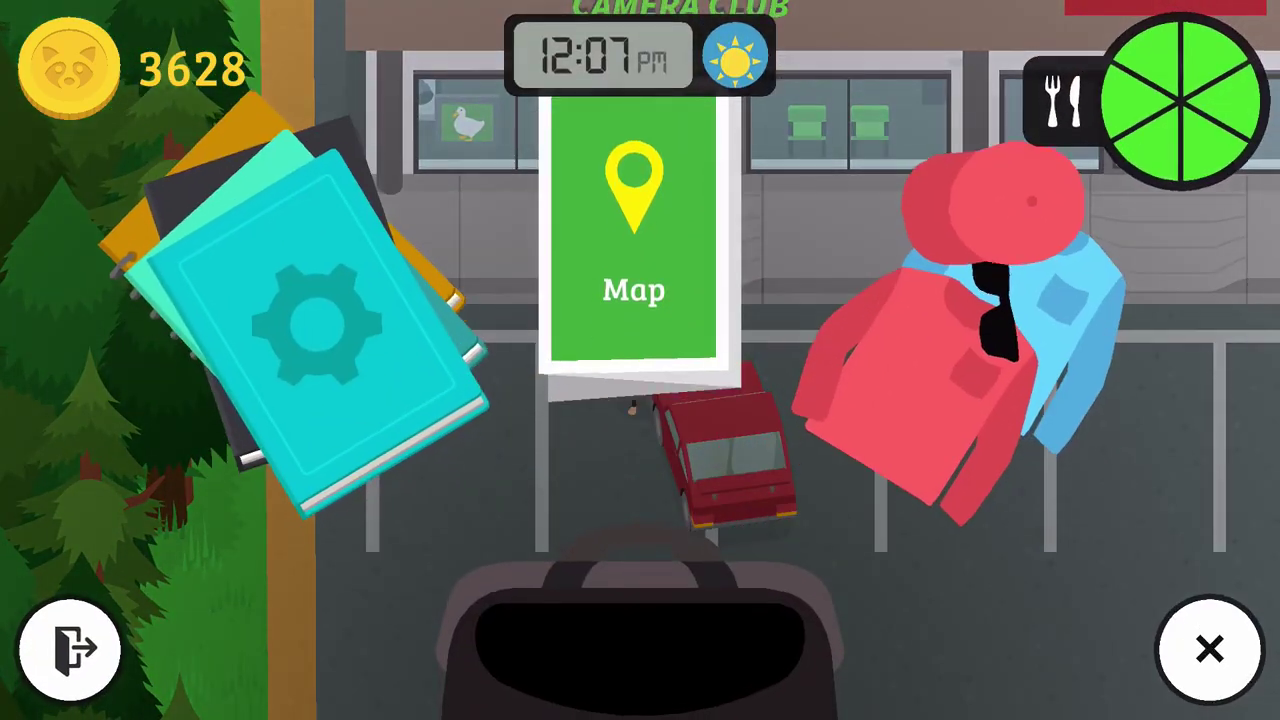
{"action": "key", "text": "Return"}
{"action": "key", "text": "Escape"}
- Set a 5-second camera timer in the coffee shop, then browse outfits in the backpack
{"action": "key", "text": "Return"}
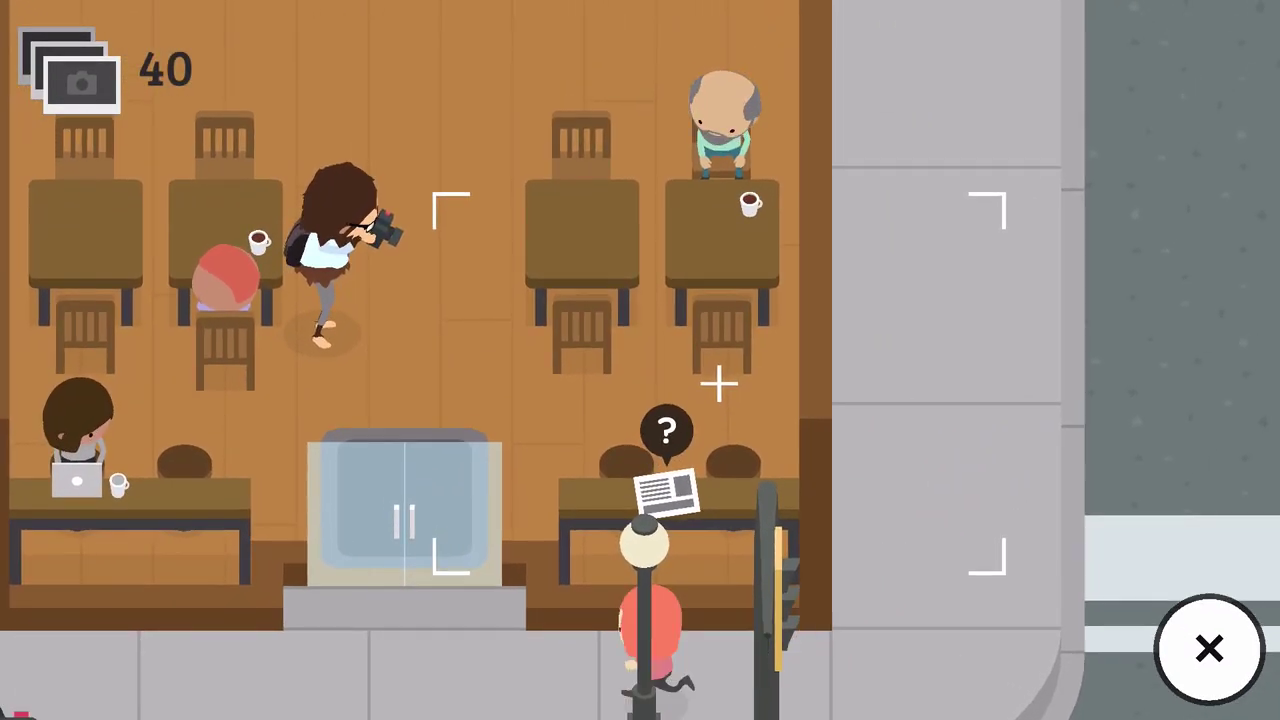
{"action": "key", "text": "Tab"}
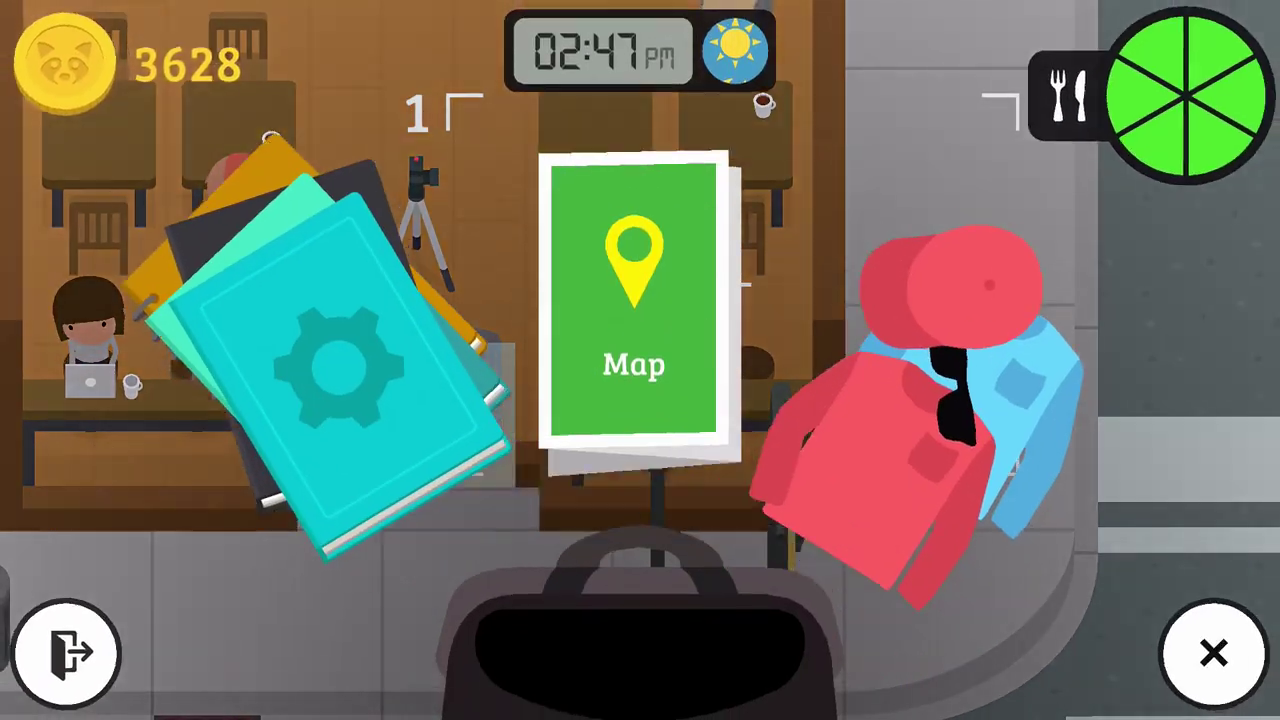
{"action": "key", "text": "Return"}
{"action": "key", "text": "Right"}
{"action": "key", "text": "Right"}
{"action": "key", "text": "Left"}
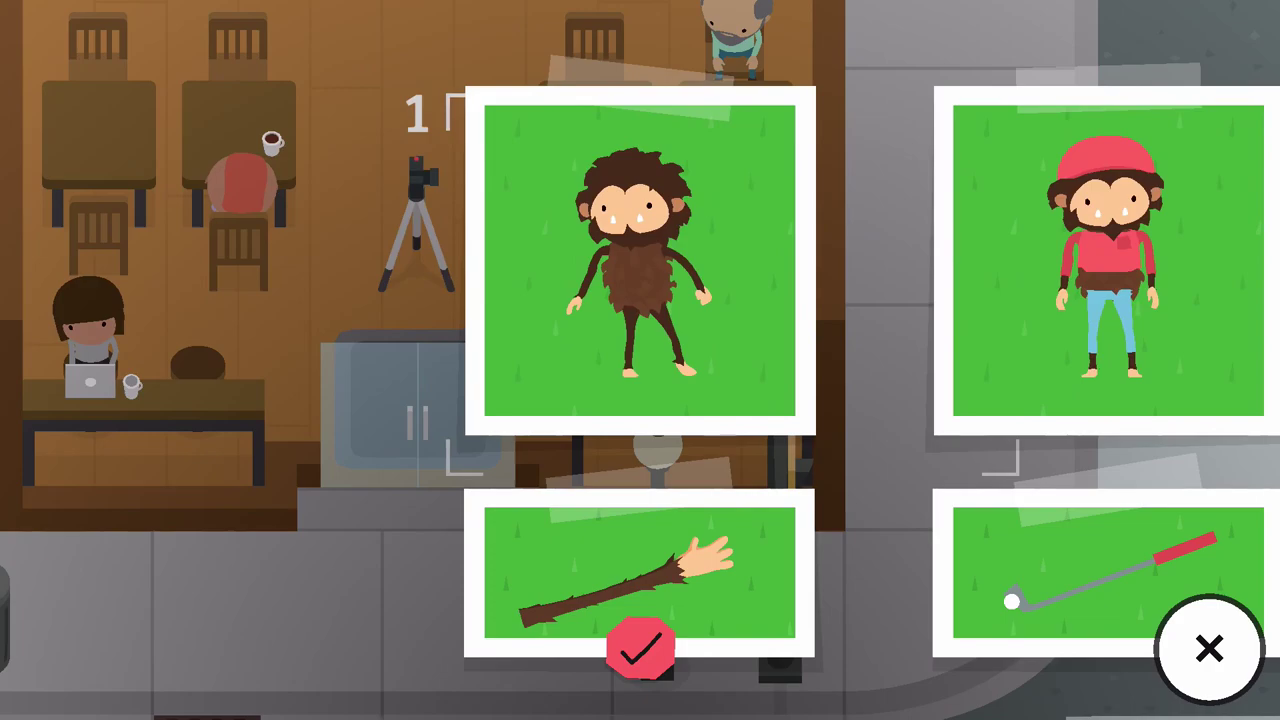